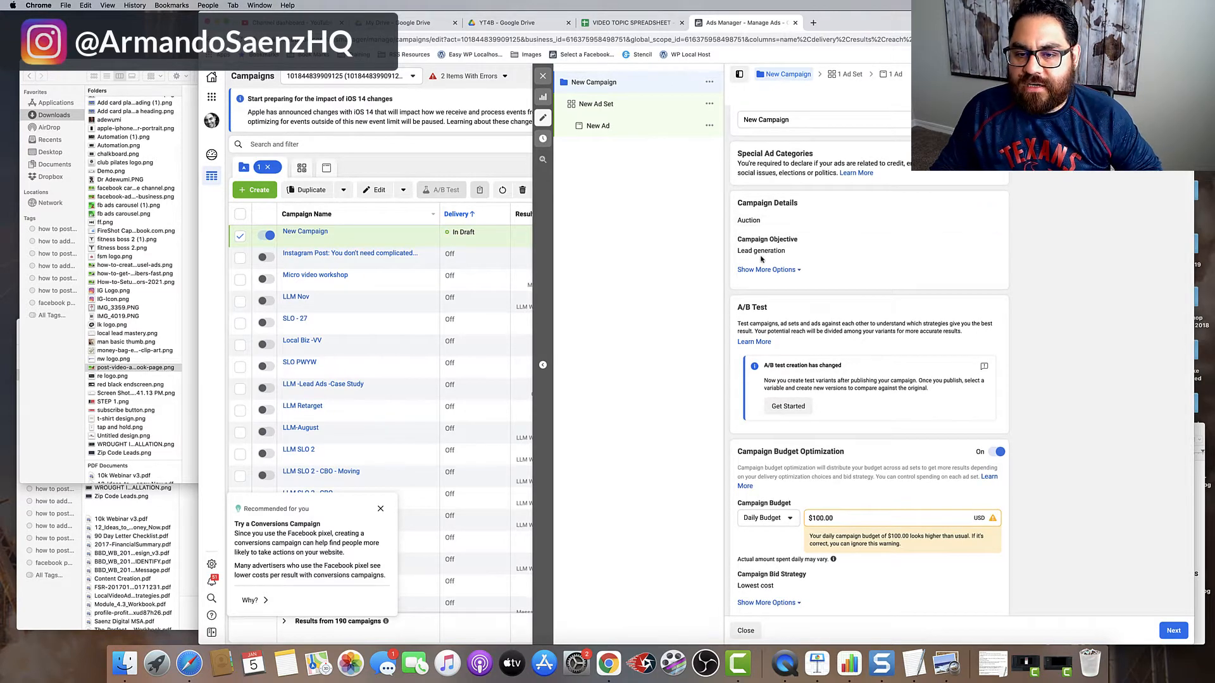
Step: Set the campaign's daily budget to $10.00
scroll(797, 392, "down", 1)
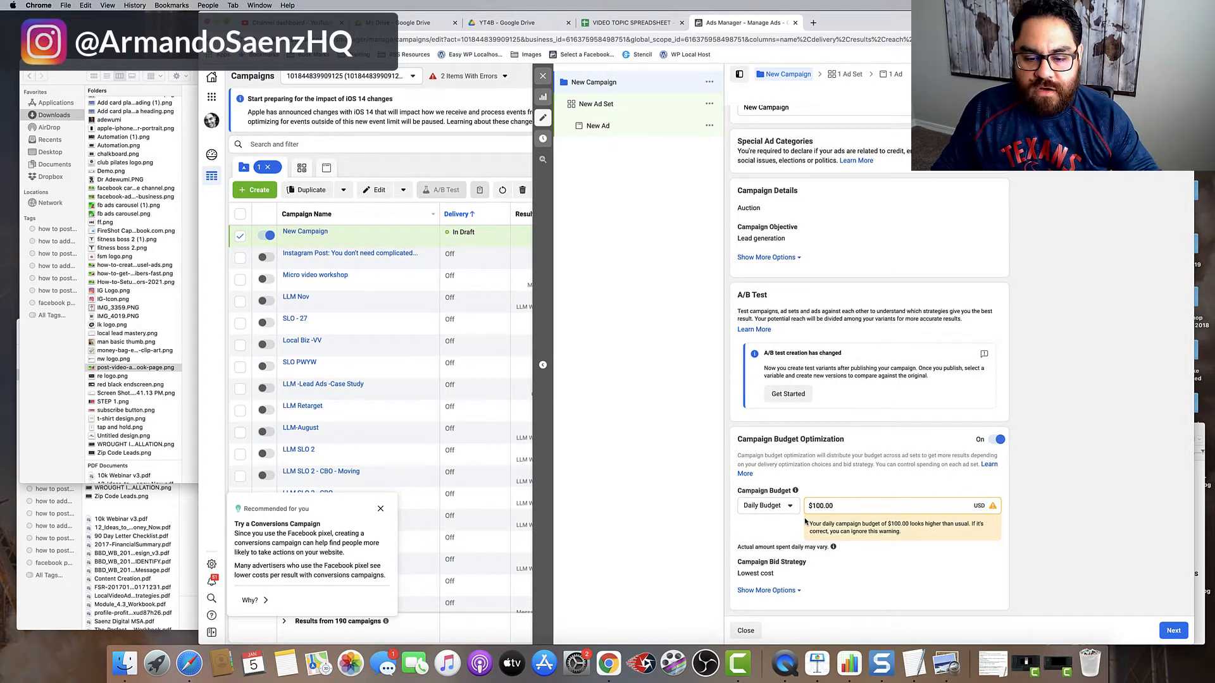
scroll(805, 521, "up", 1)
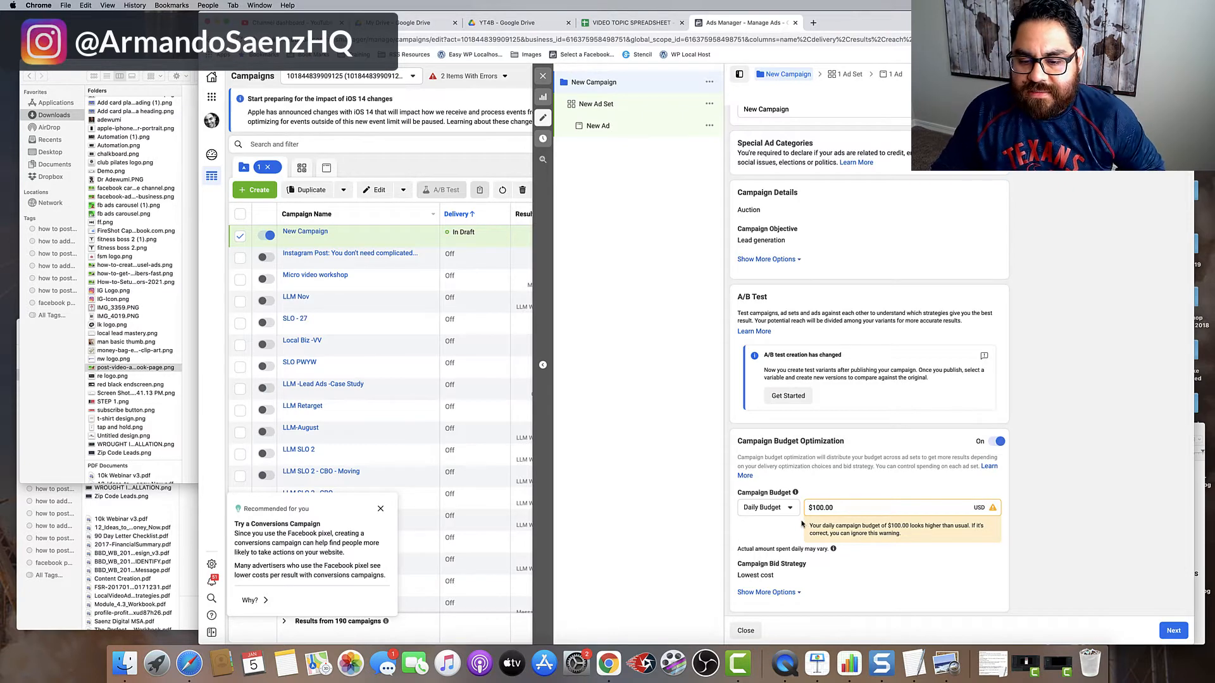
scroll(806, 520, "down", 1)
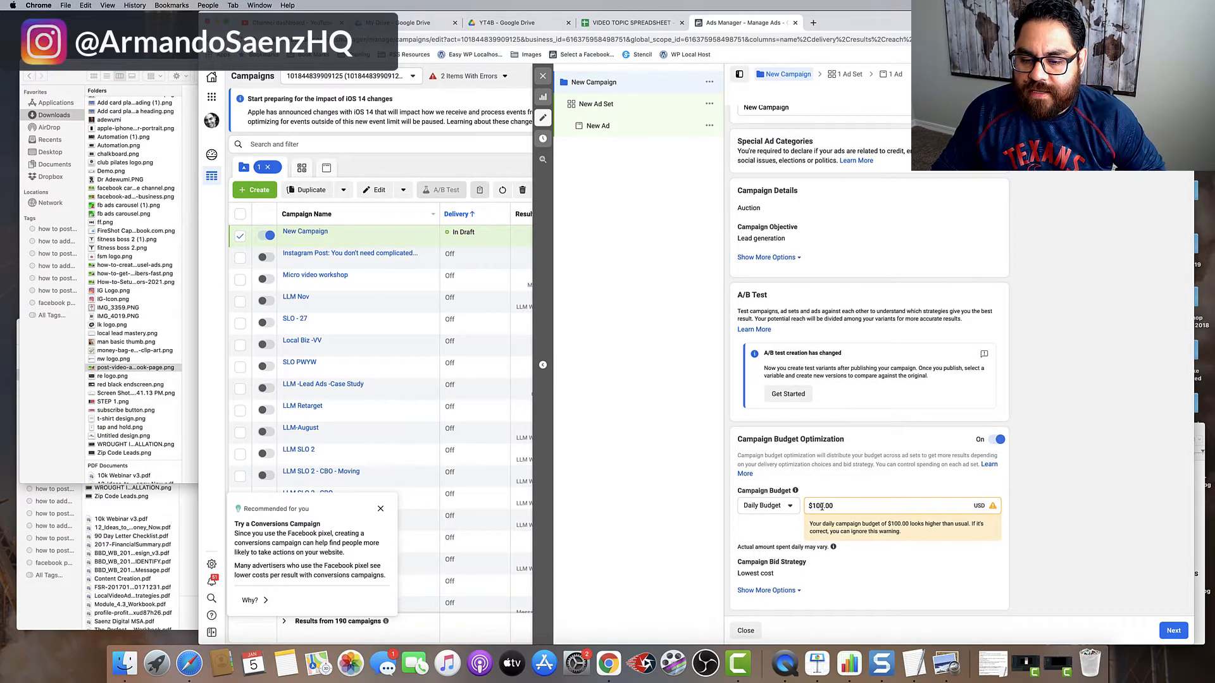
left_click(815, 506)
key("Delete")
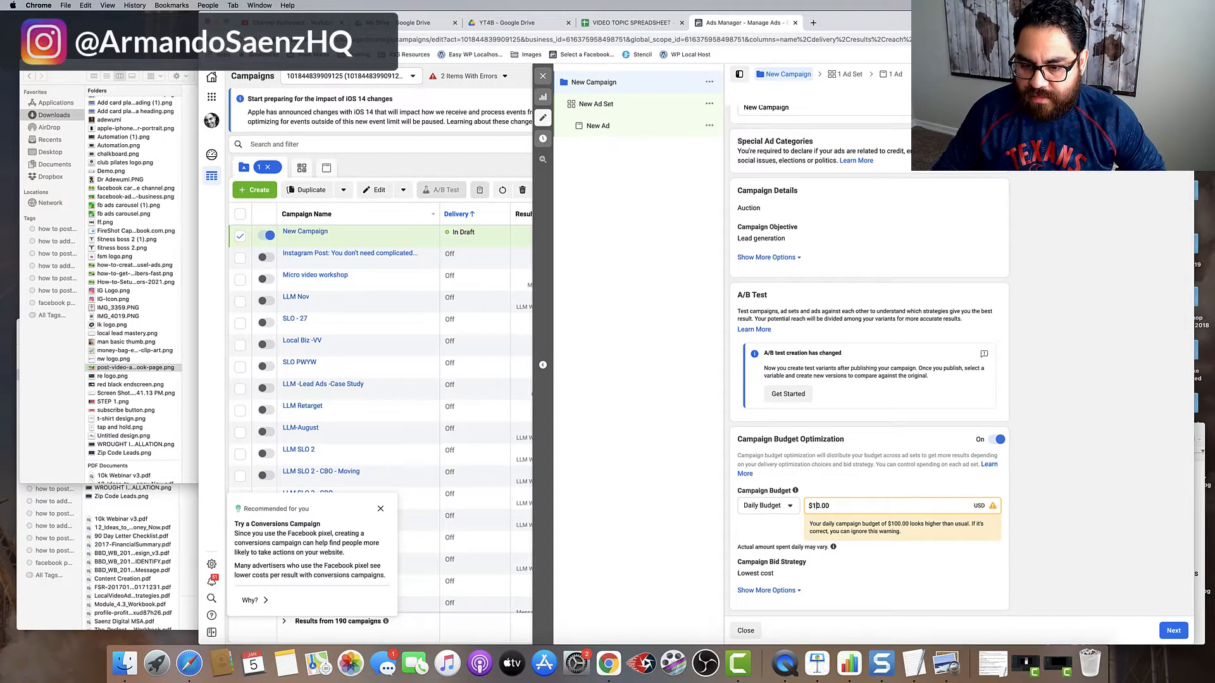
left_click(829, 484)
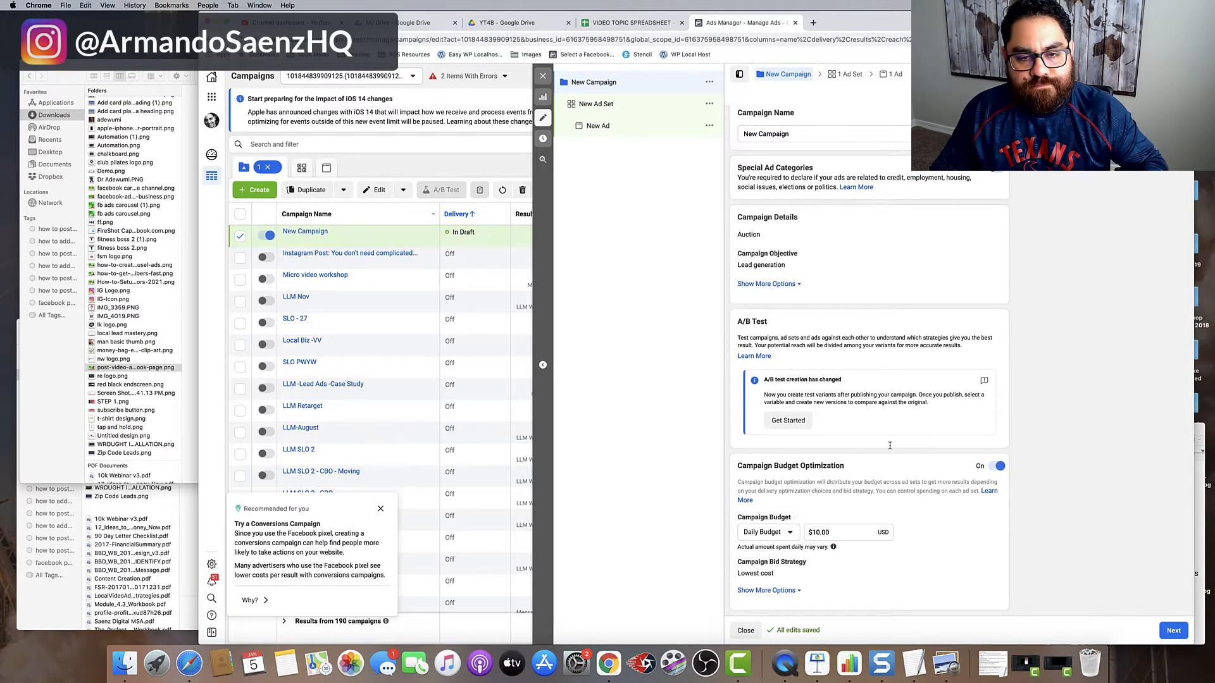
Step: Open the new ad set and review its lead method, Facebook Page terms, schedule and audience settings
left_click(606, 105)
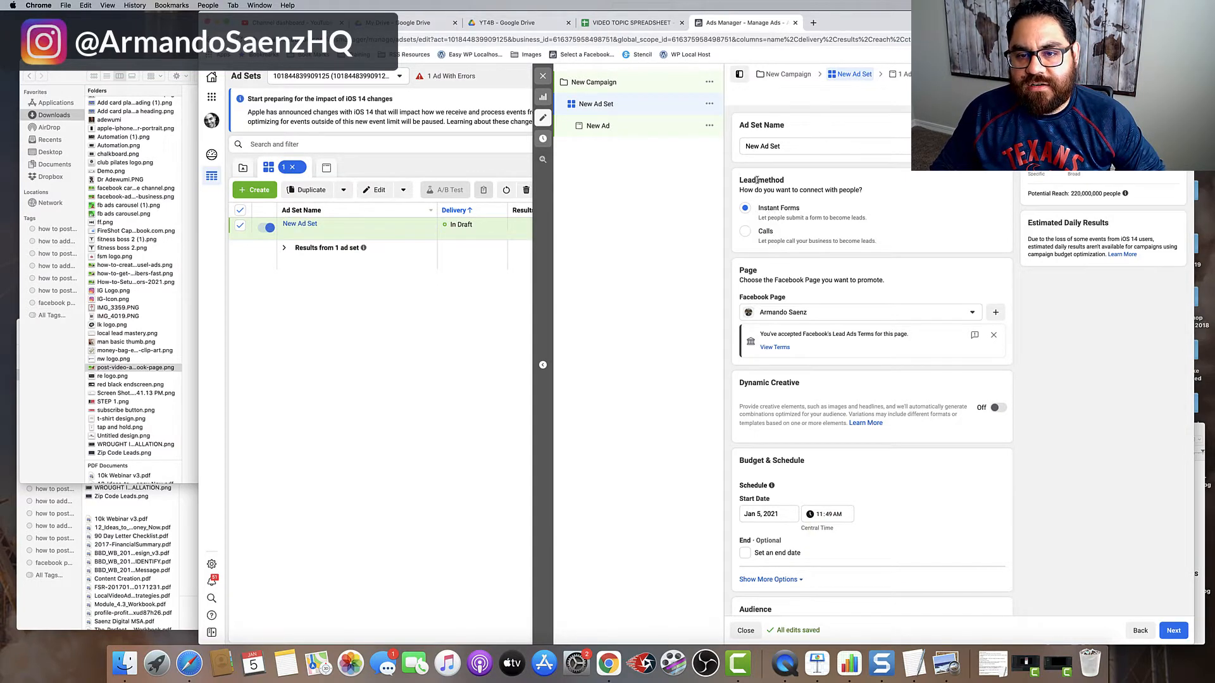
scroll(788, 276, "down", 1)
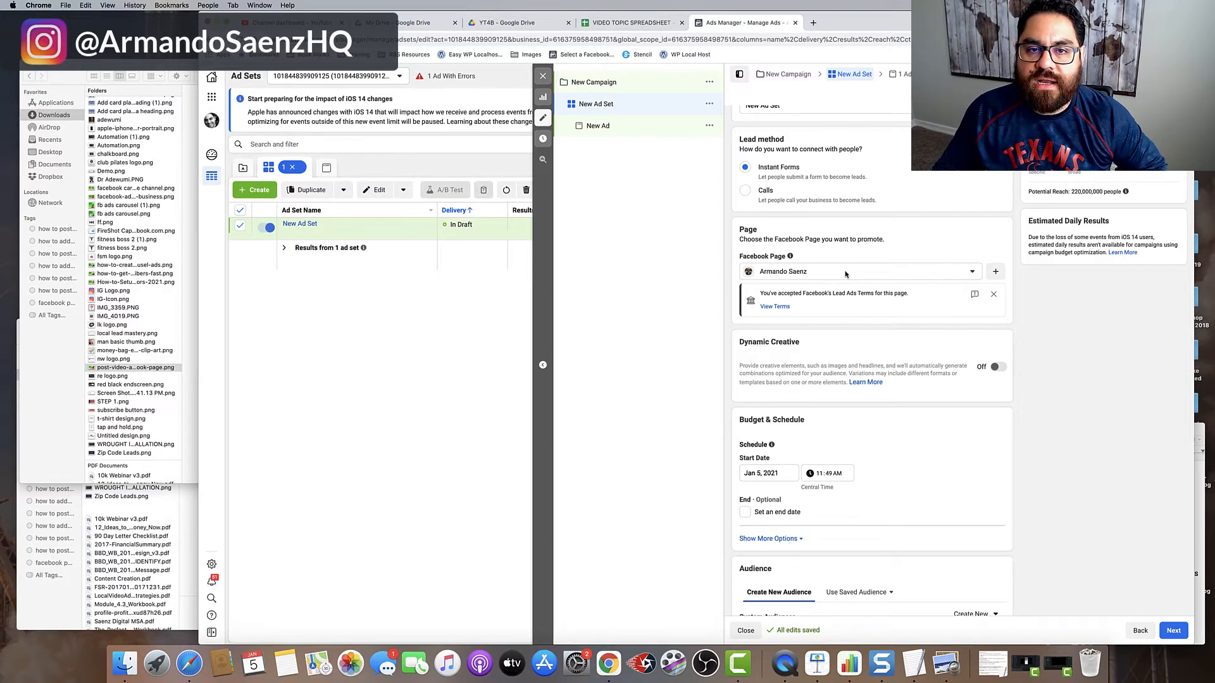
scroll(845, 273, "down", 1)
scroll(823, 266, "down", 1)
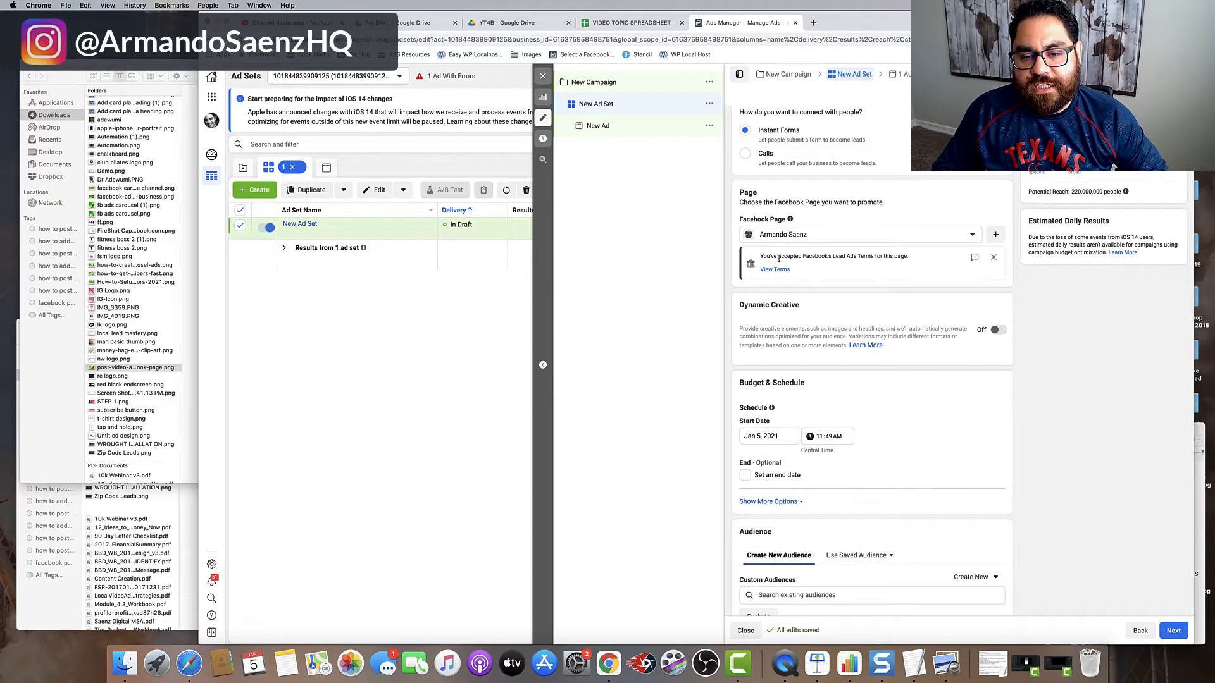
left_click_drag(761, 257, 912, 261)
left_click(913, 261)
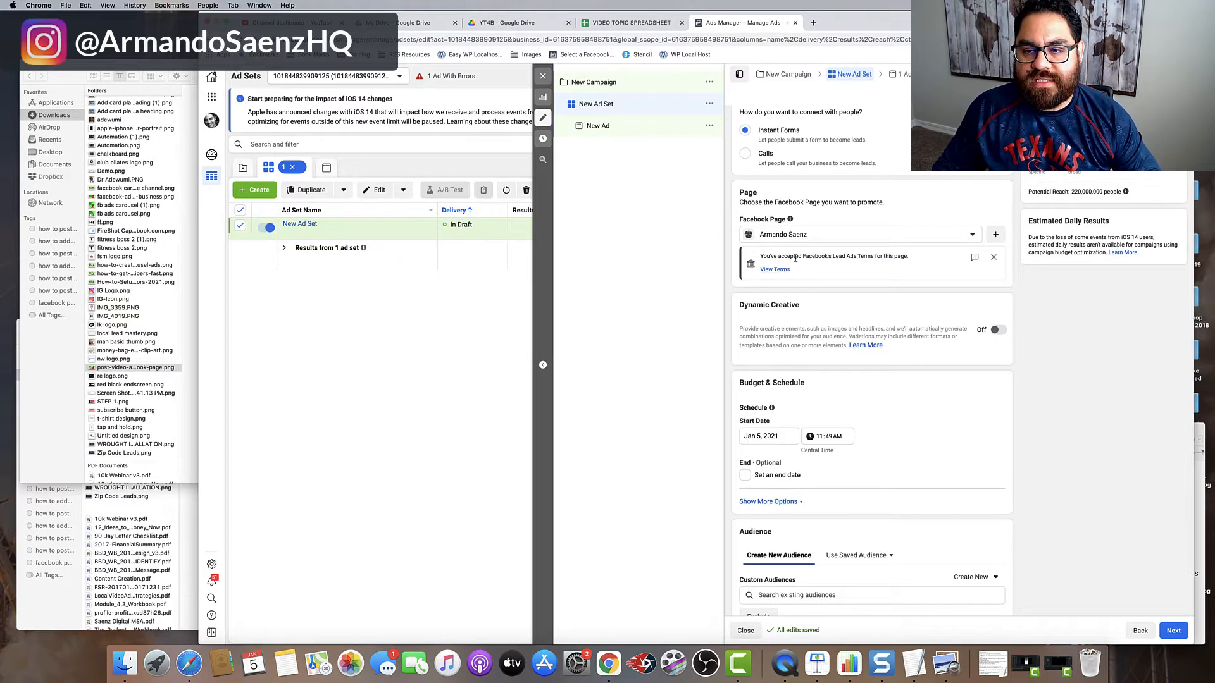
scroll(795, 258, "down", 1)
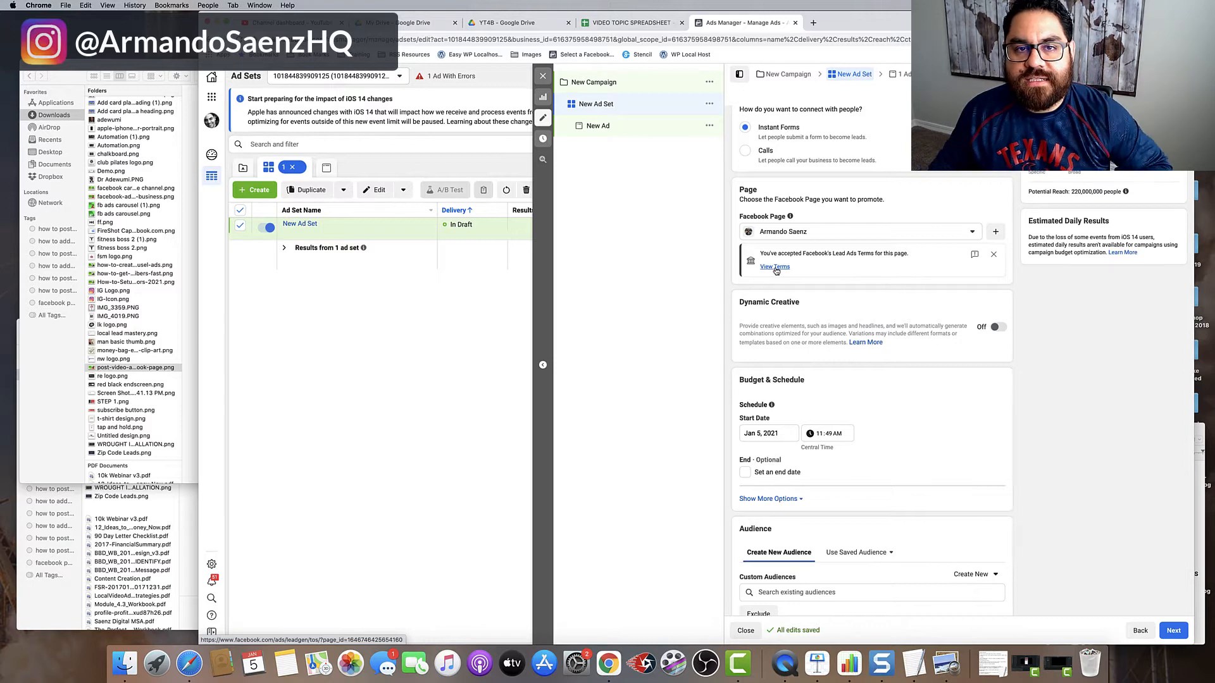
scroll(725, 293, "down", 4)
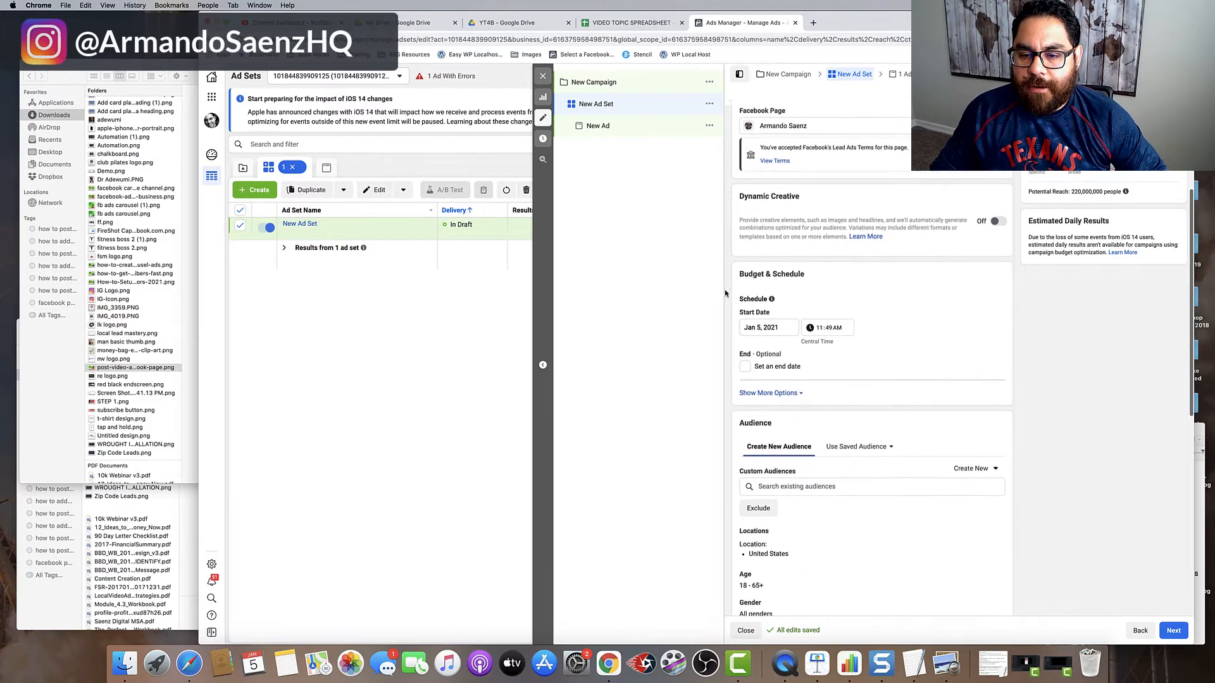
scroll(725, 293, "down", 8)
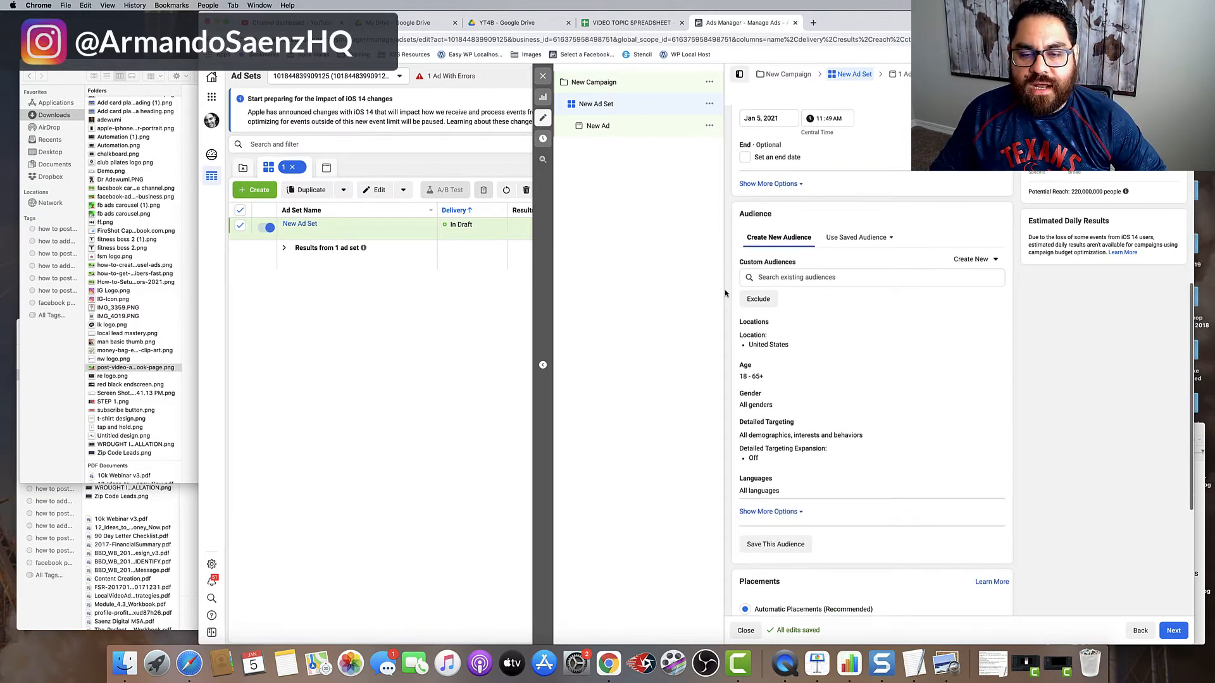
scroll(725, 293, "down", 1)
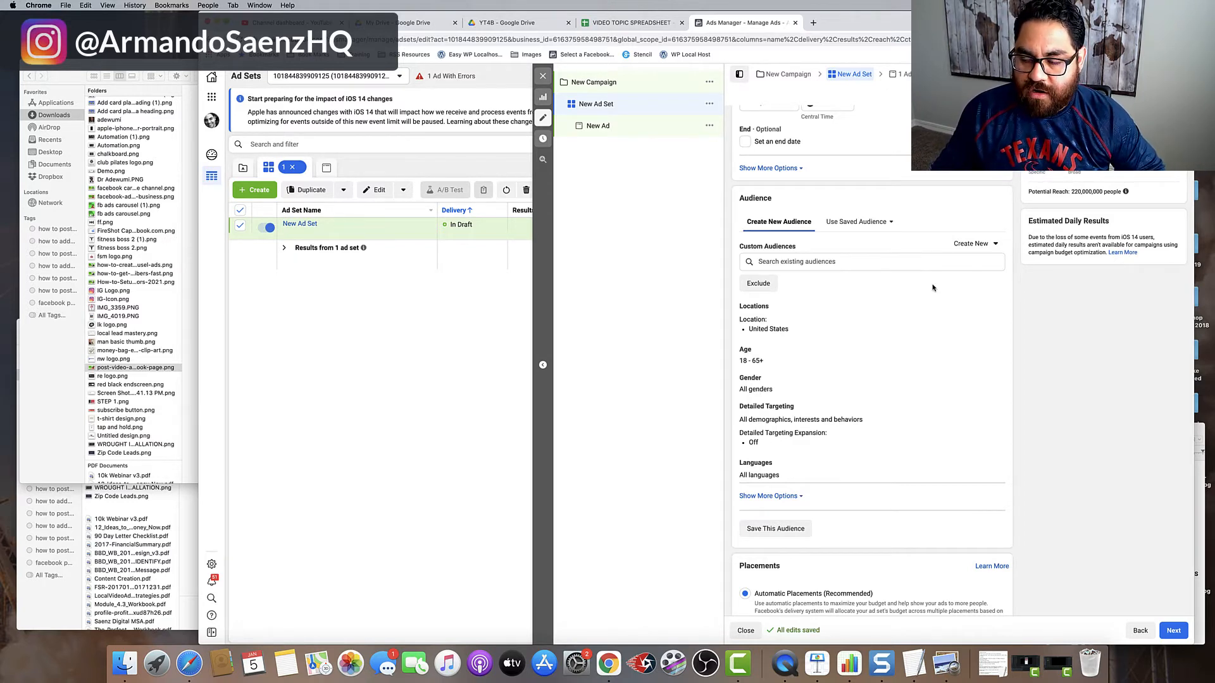
Step: Switch the ad set to manual placements and limit the devices to mobile only
scroll(854, 255, "down", 3)
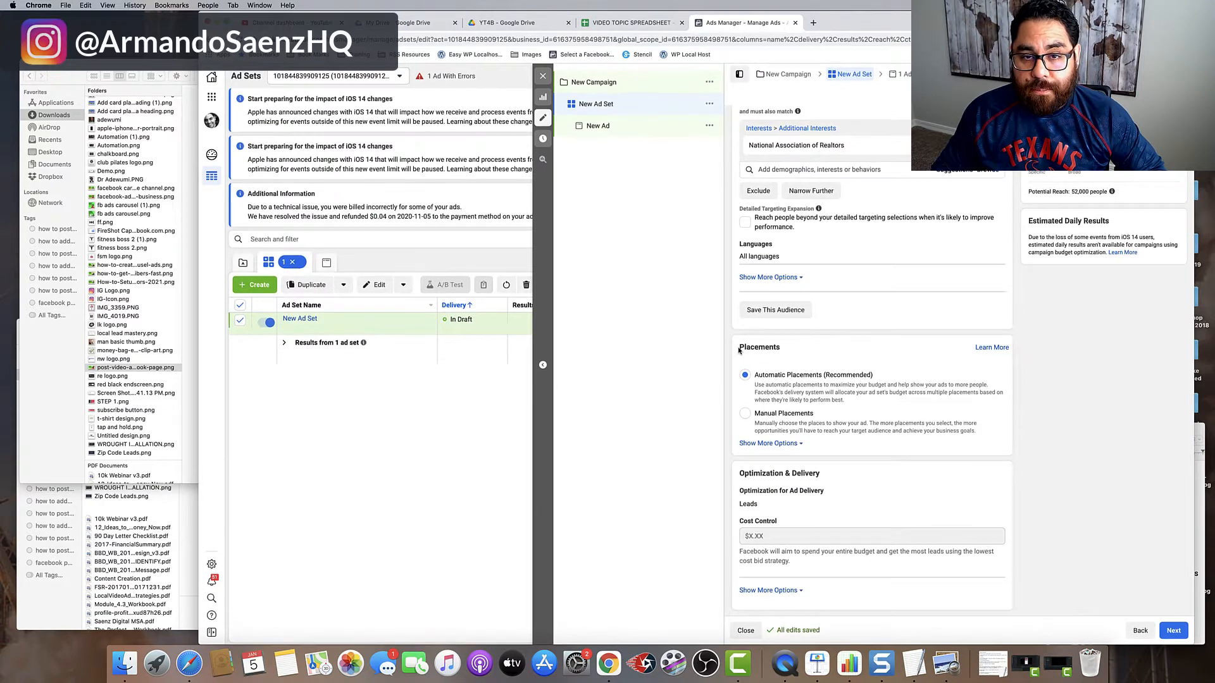
left_click(745, 413)
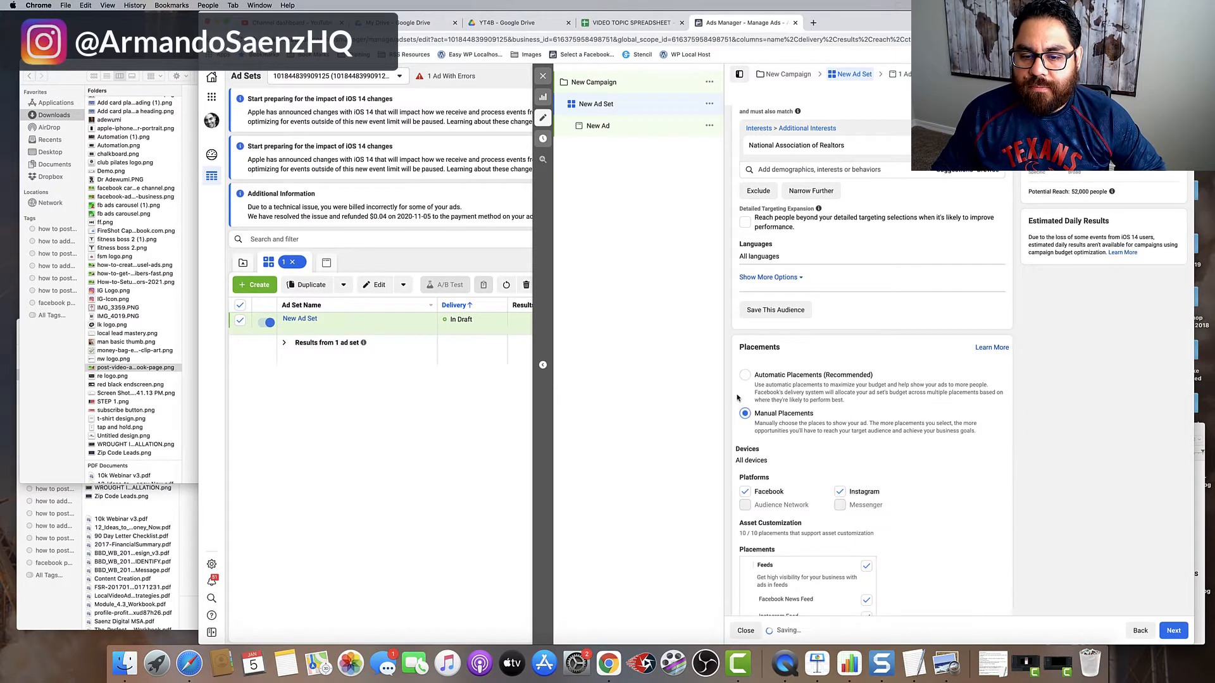
scroll(737, 397, "down", 2)
scroll(737, 397, "down", 3)
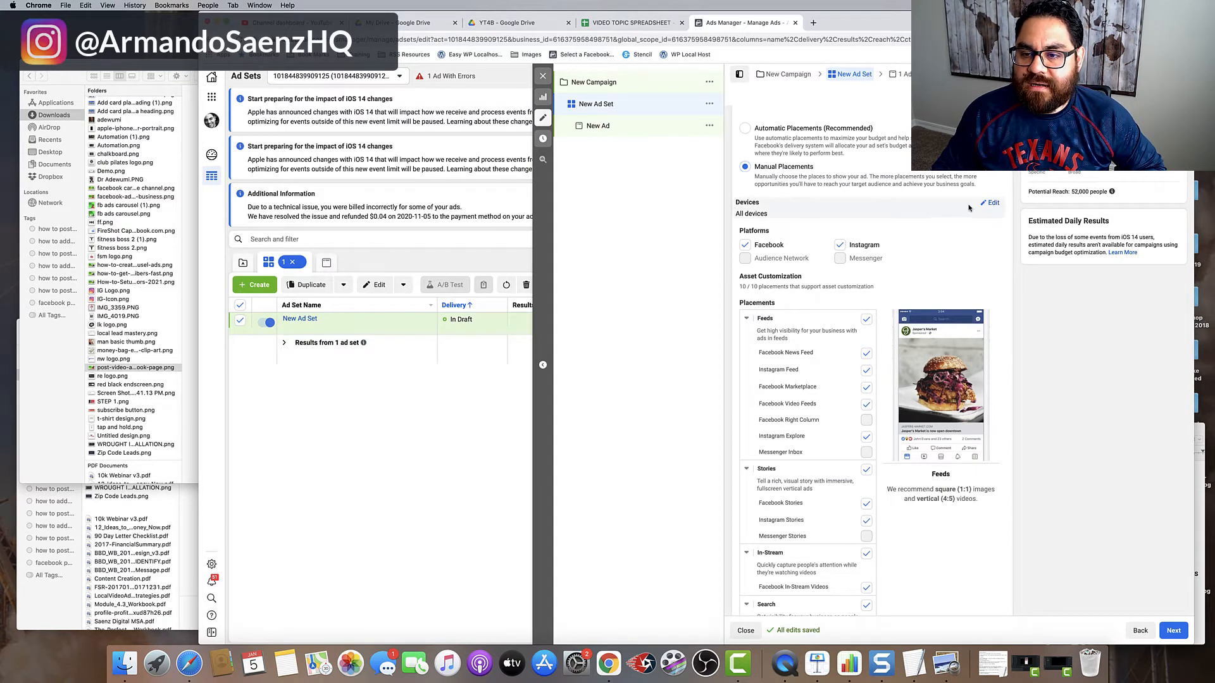
left_click(993, 203)
left_click(822, 218)
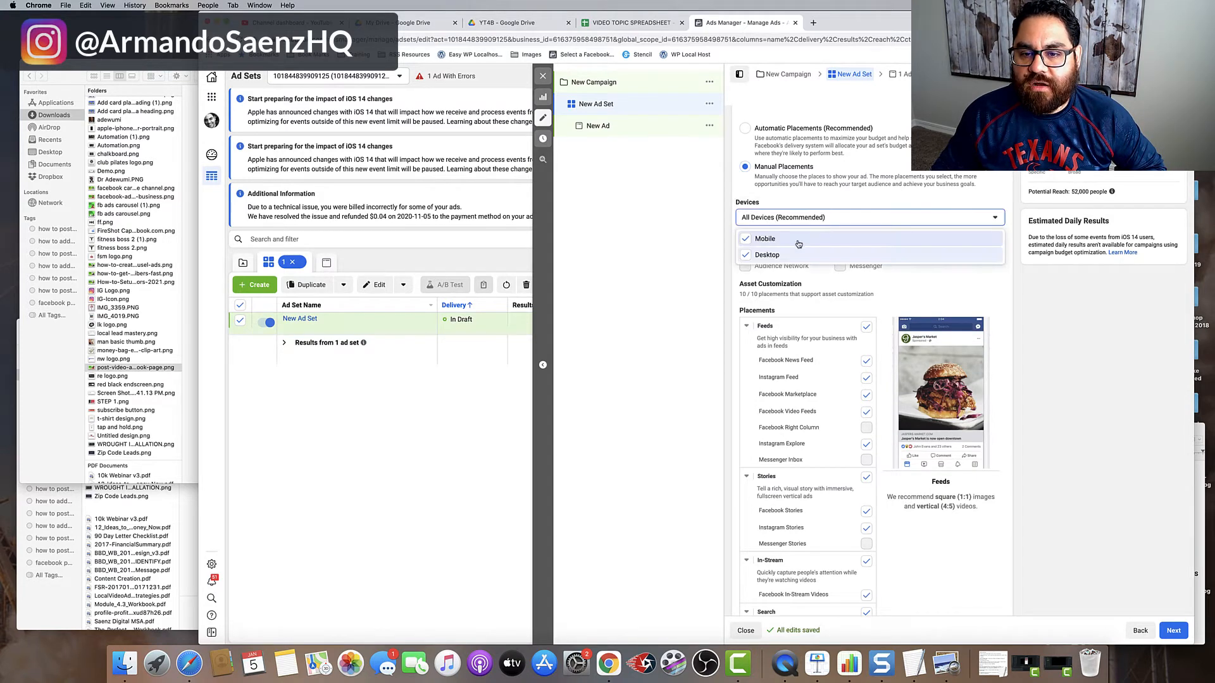
left_click(750, 253)
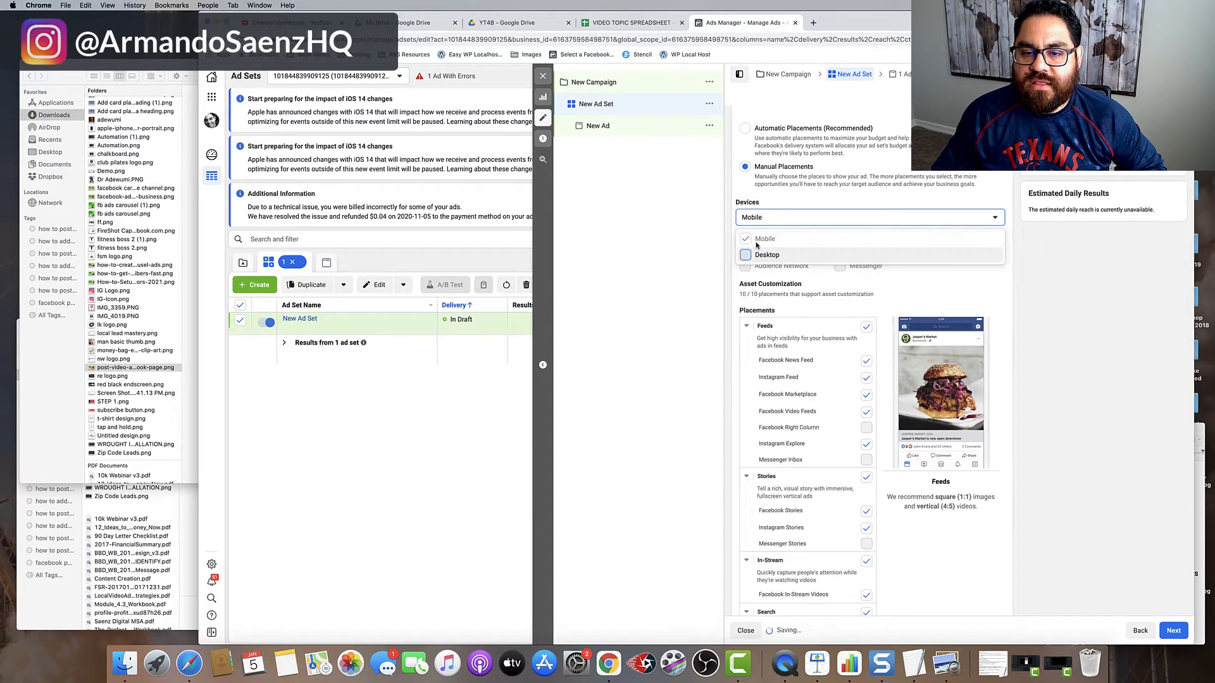
left_click(979, 272)
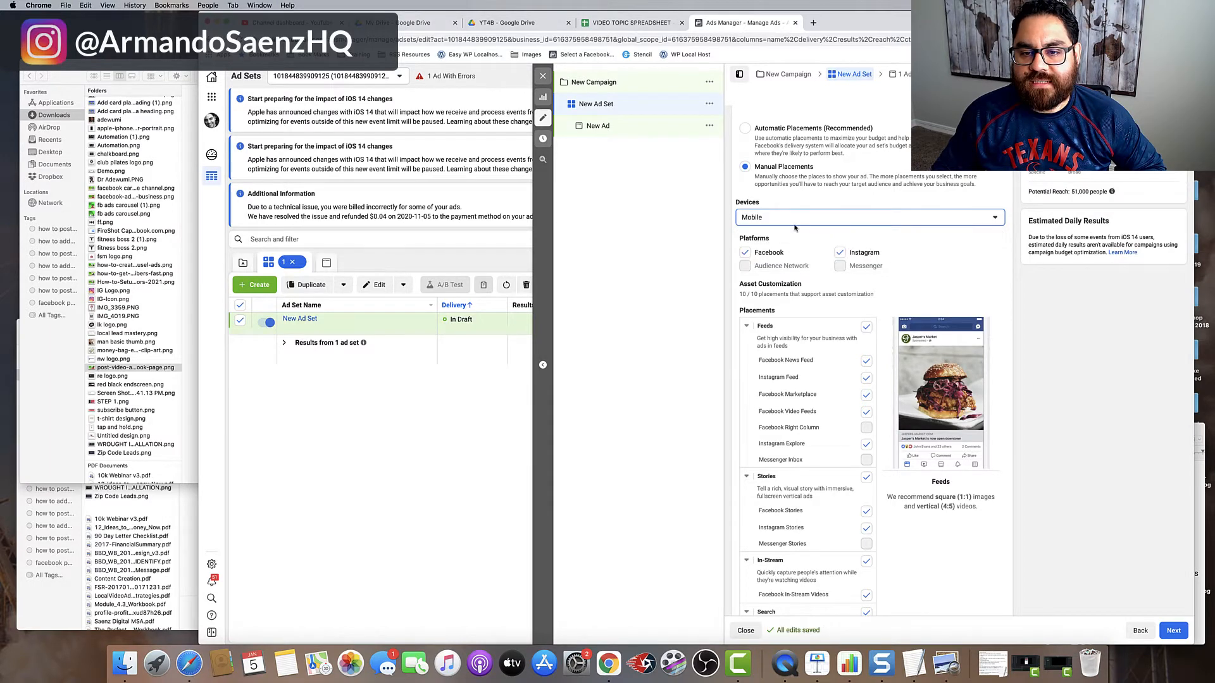
Step: Exclude the Instagram platform, Facebook Marketplace and Facebook Video Feeds from the ad set's placements
left_click(840, 253)
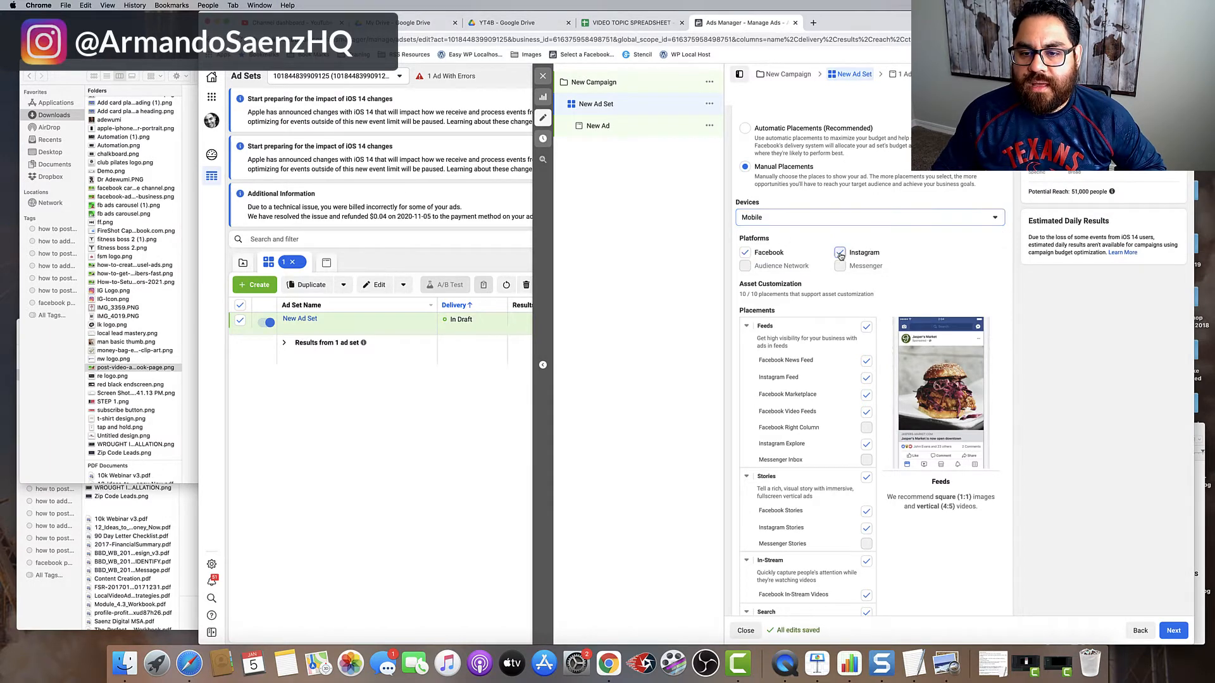
left_click(867, 403)
left_click(866, 420)
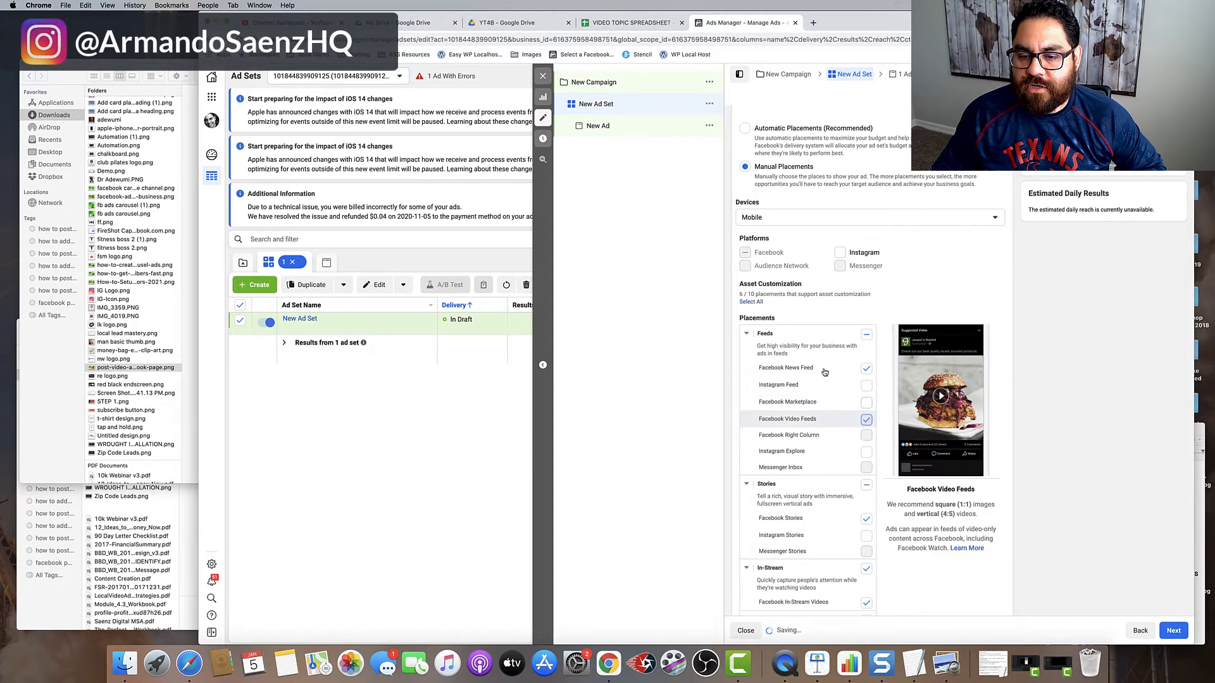
Step: Exclude all Stories, In-Stream, Search and In-Article placements from the ad set
scroll(815, 372, "down", 5)
left_click(866, 357)
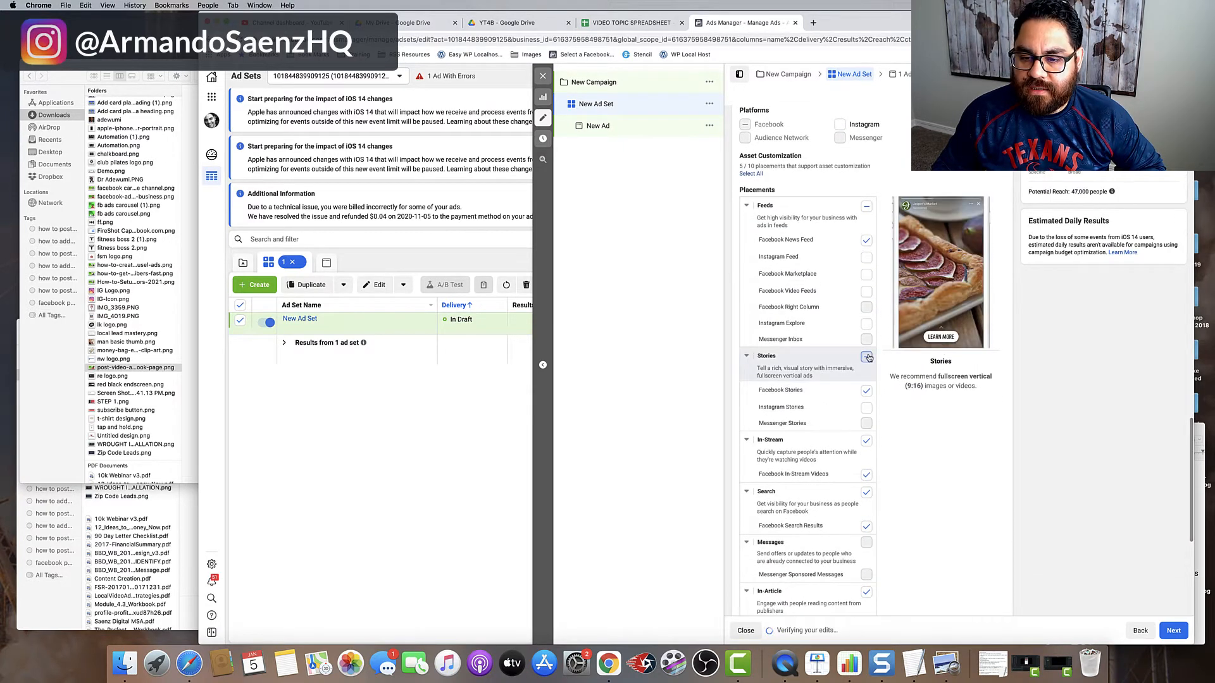
left_click(866, 441)
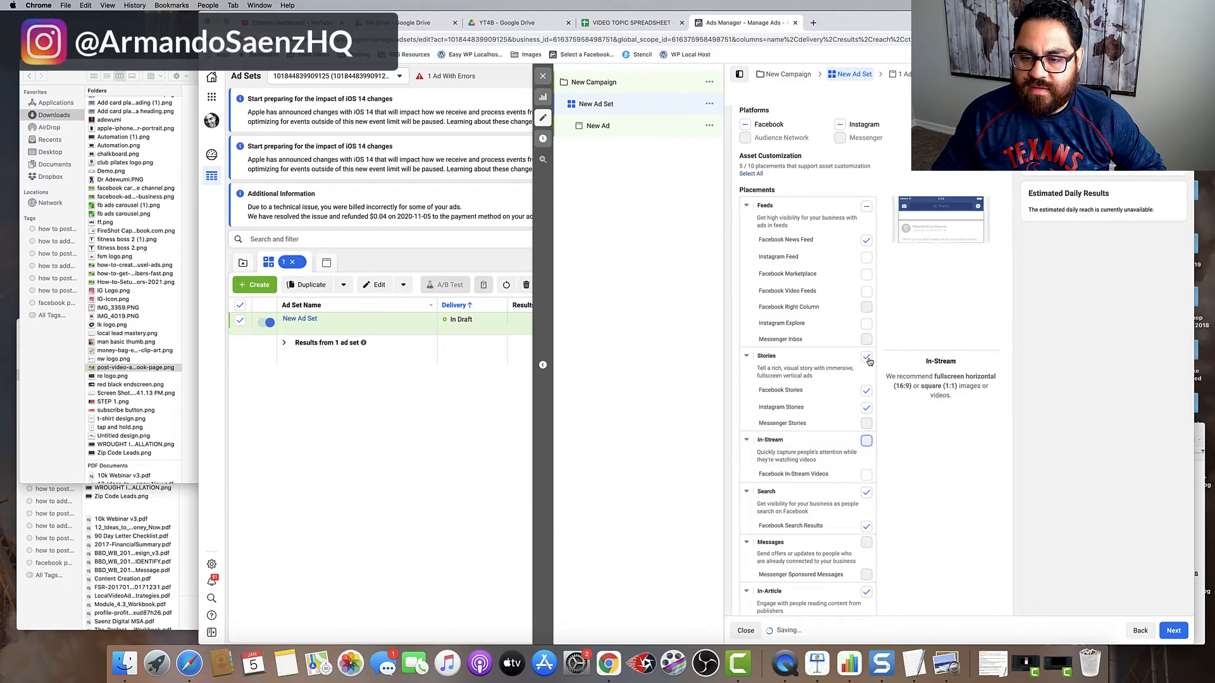
left_click(866, 356)
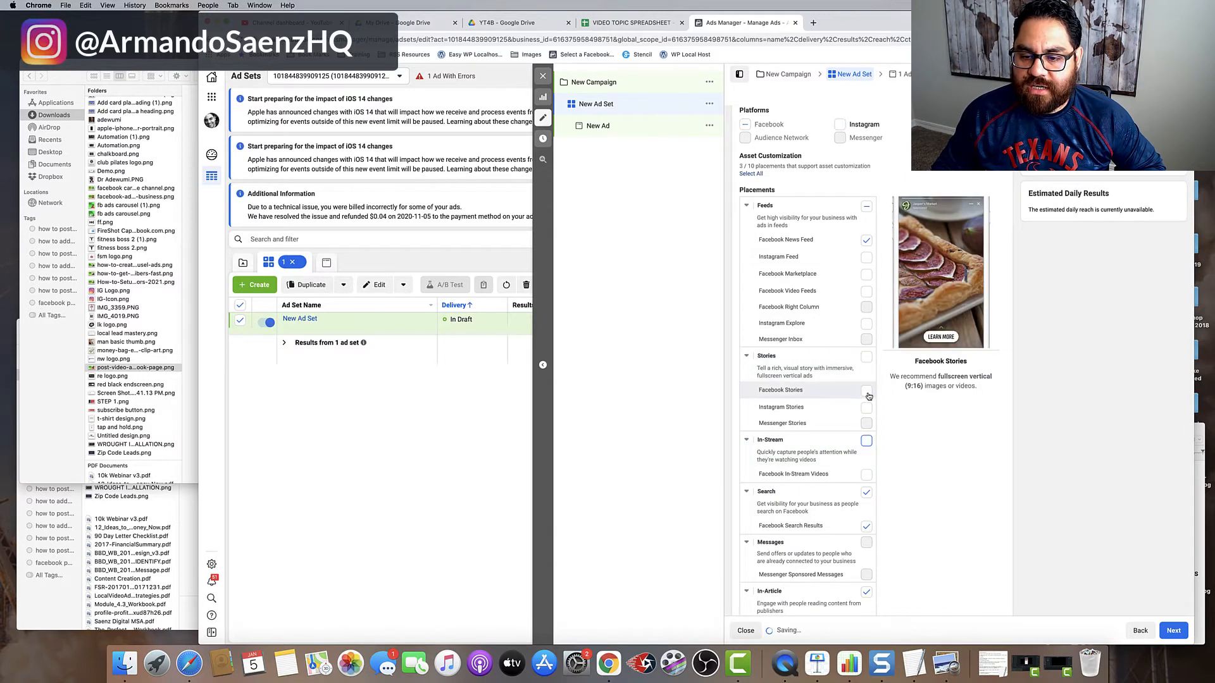
left_click(865, 493)
scroll(866, 527, "down", 3)
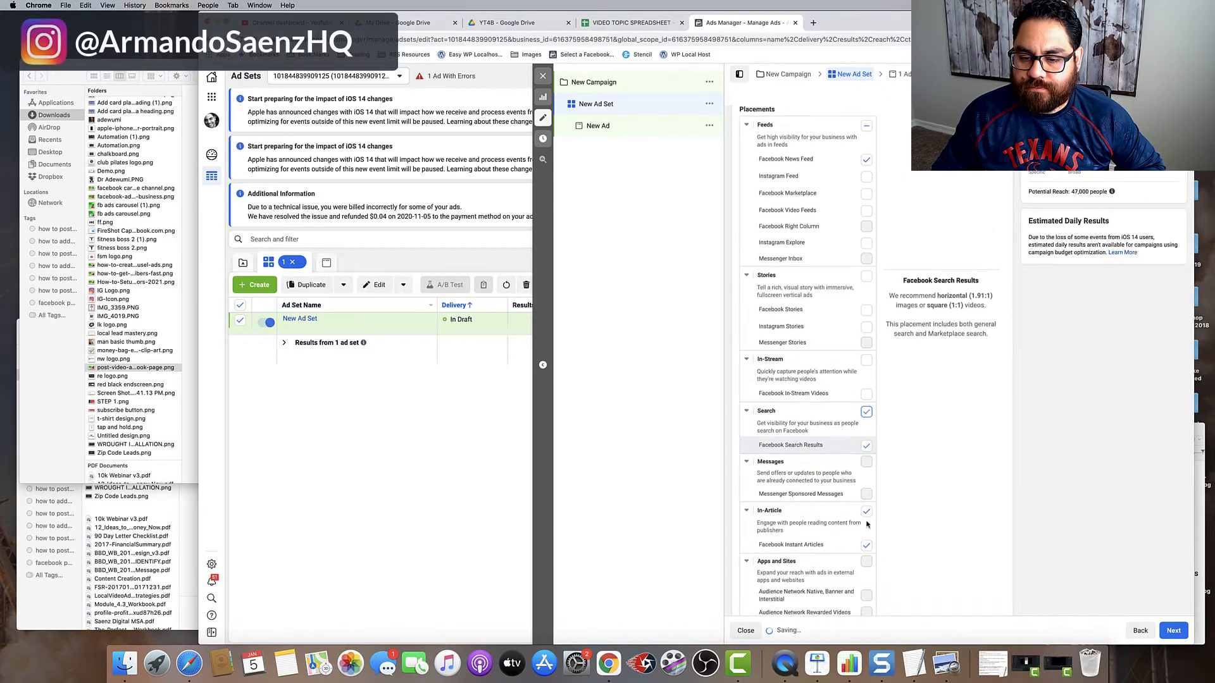
left_click(868, 412)
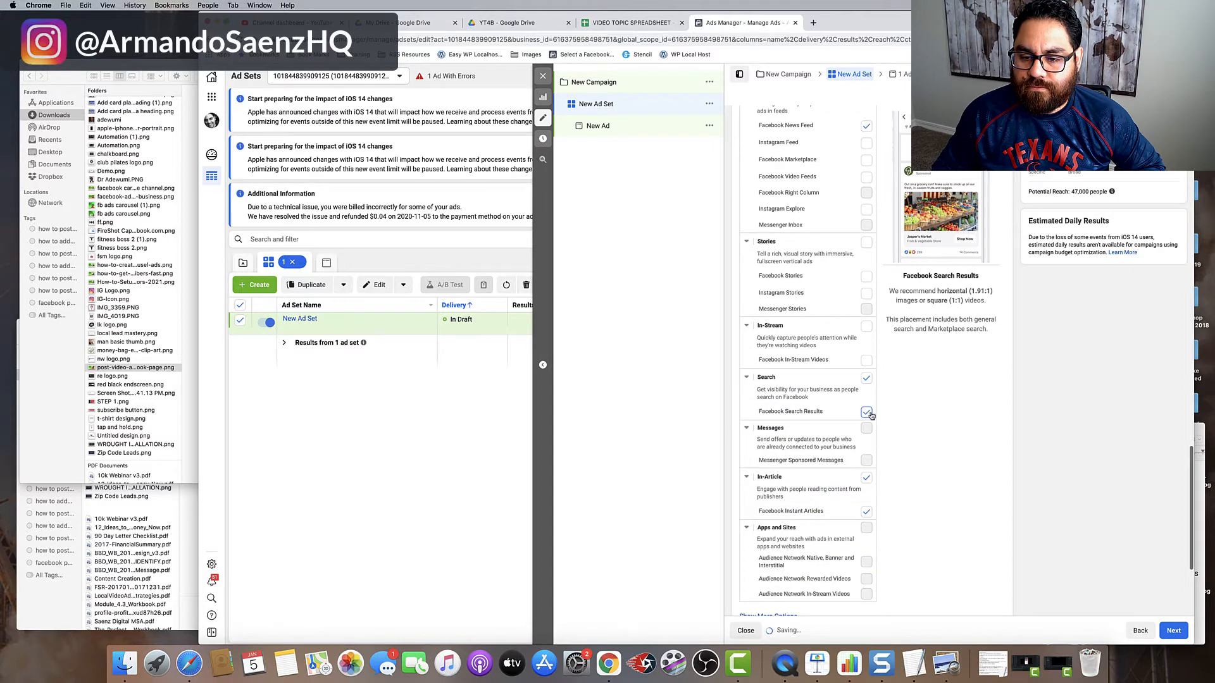
left_click(866, 478)
Step: Expand the additional placement options and review the mobile device, brand safety and delivery settings
scroll(868, 481, "down", 3)
scroll(869, 481, "down", 2)
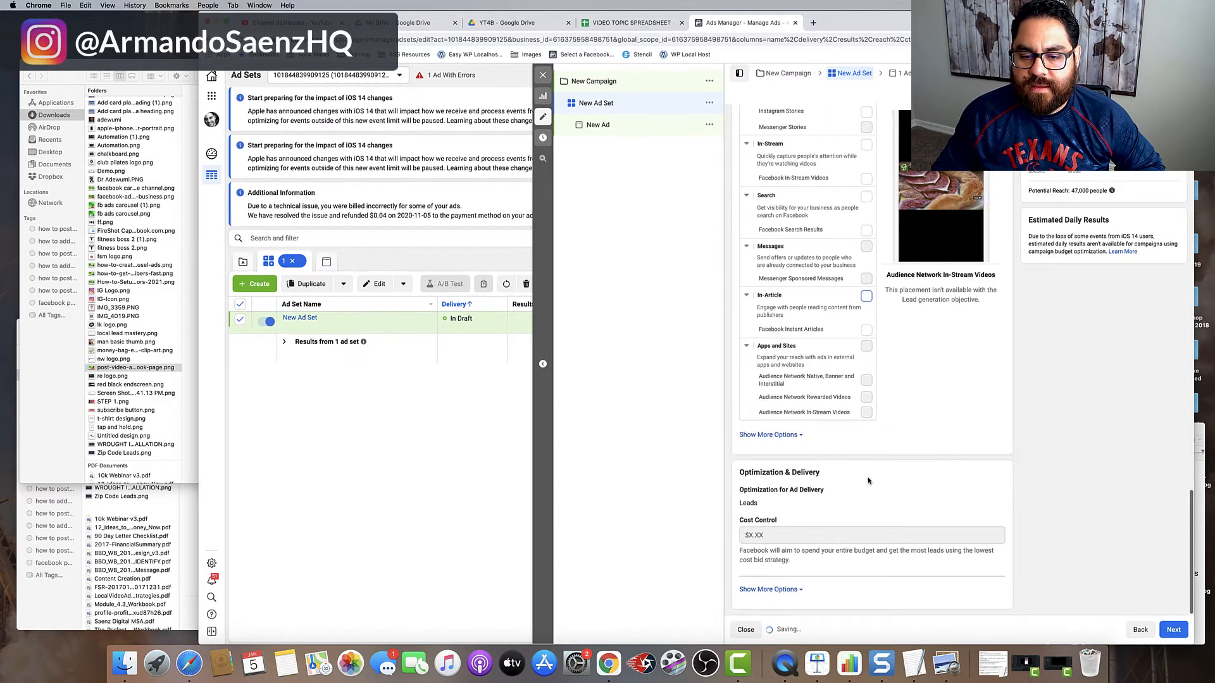
left_click(768, 436)
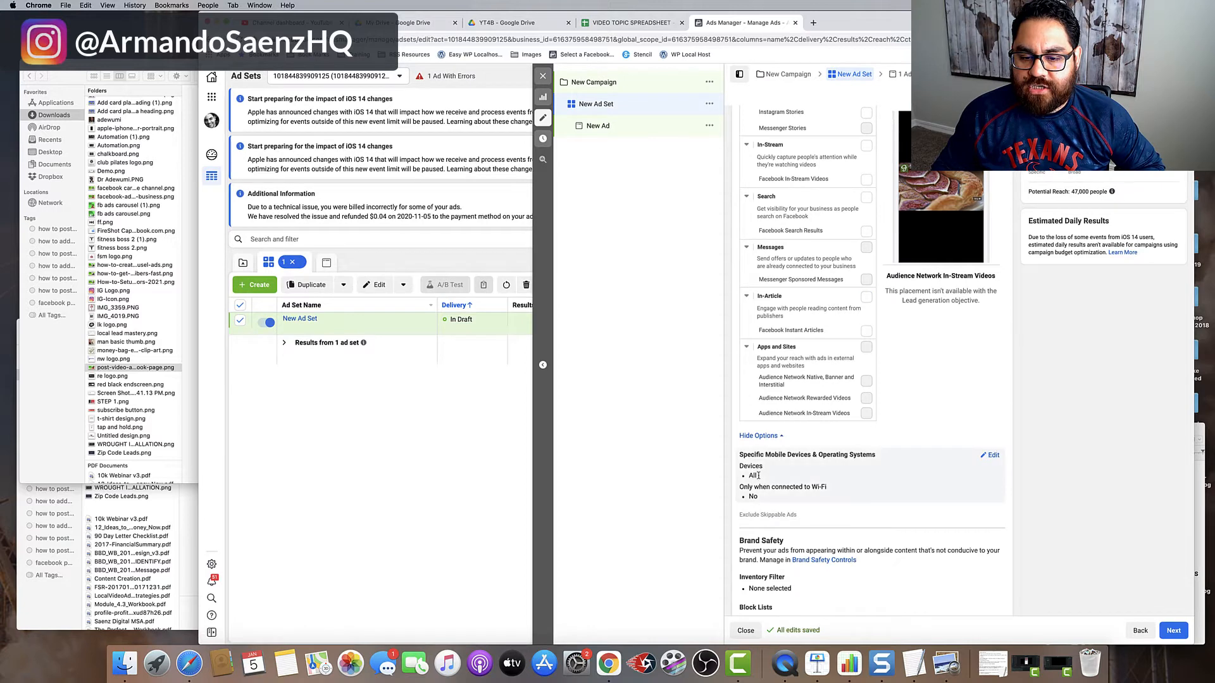
scroll(741, 441, "down", 7)
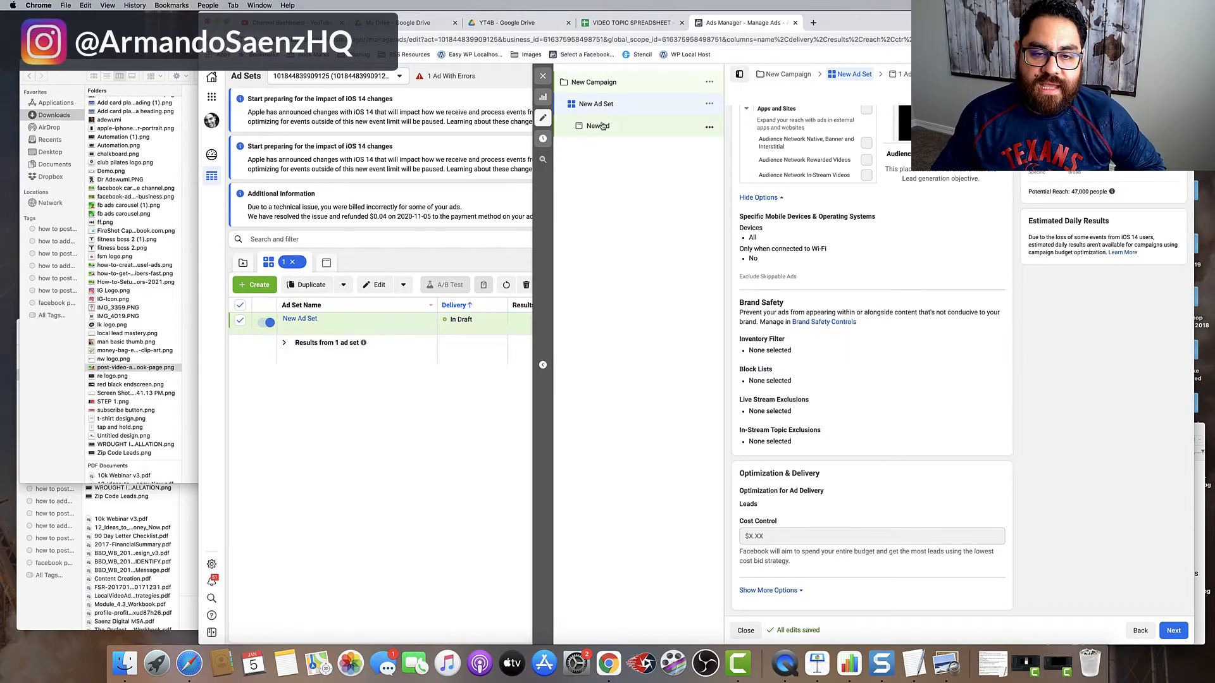
Step: Open the new ad and clear the existing image from its creative
left_click(598, 126)
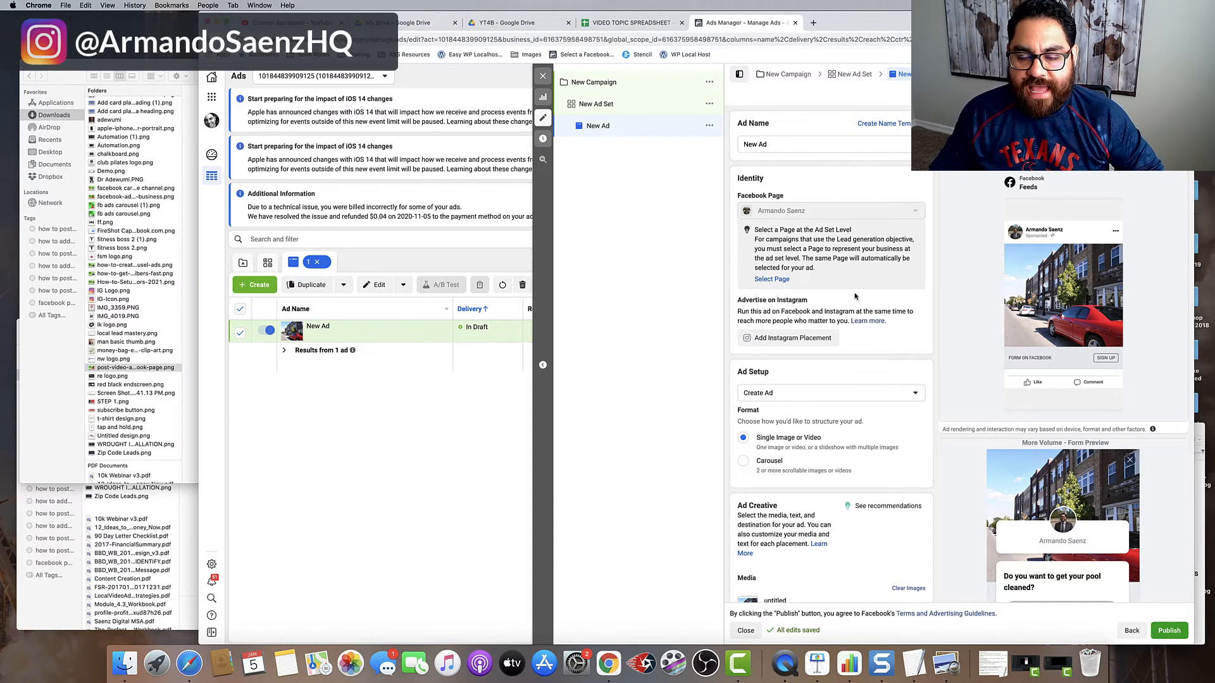
scroll(893, 313, "down", 3)
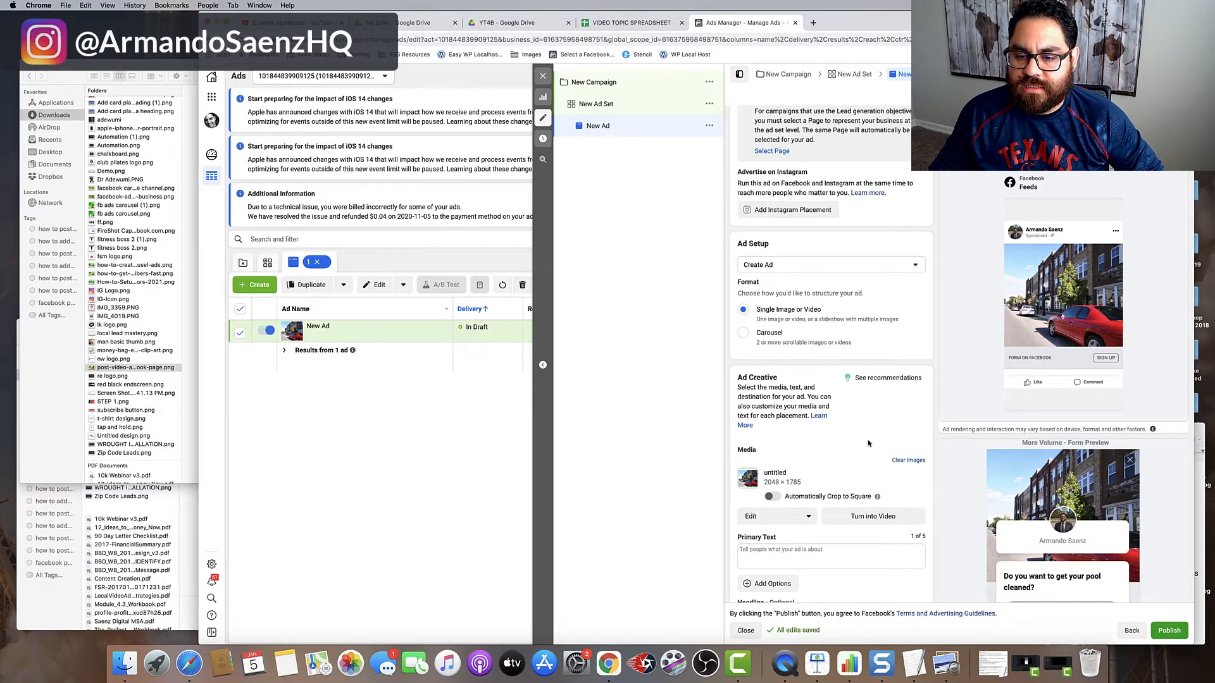
left_click(907, 461)
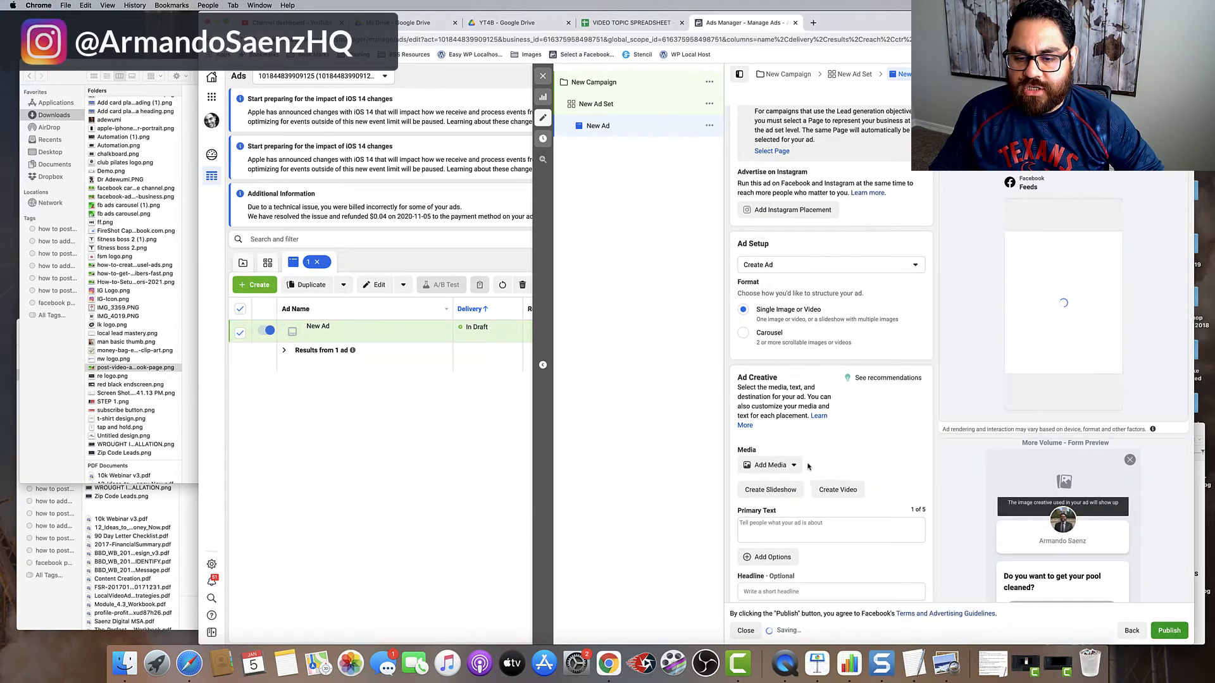
Step: Add the account image Lion.JPG to the ad creative and accept the square (1:1) crop for feeds
left_click(775, 467)
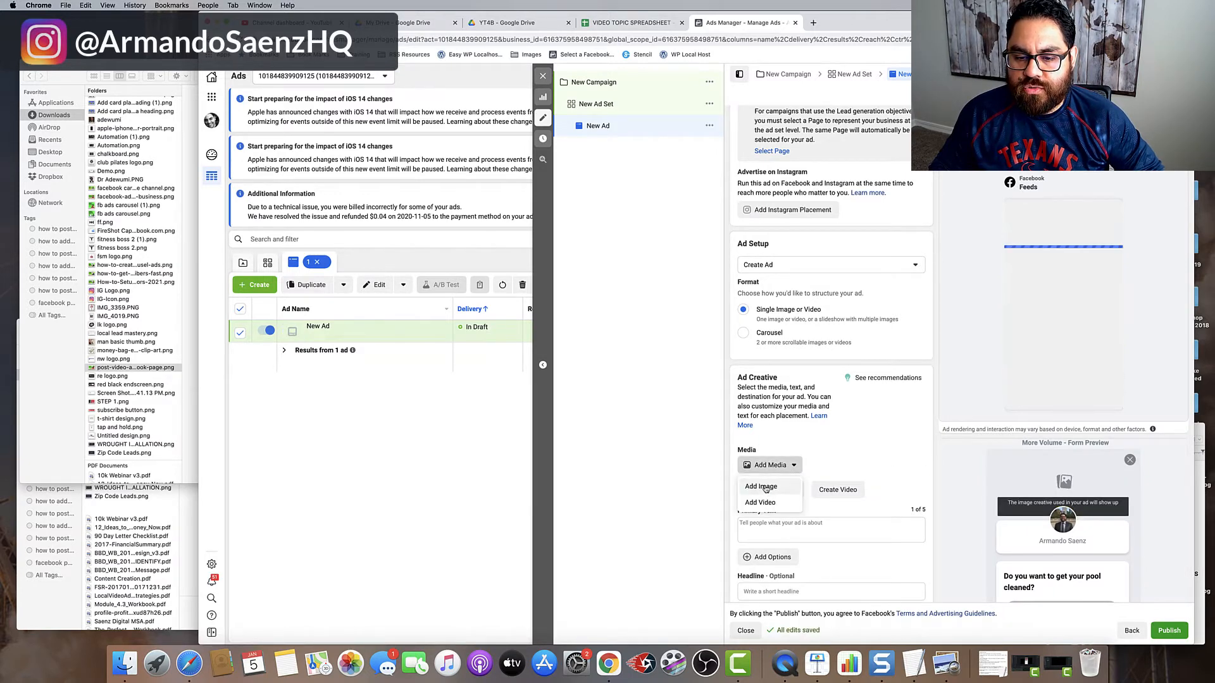
left_click(762, 487)
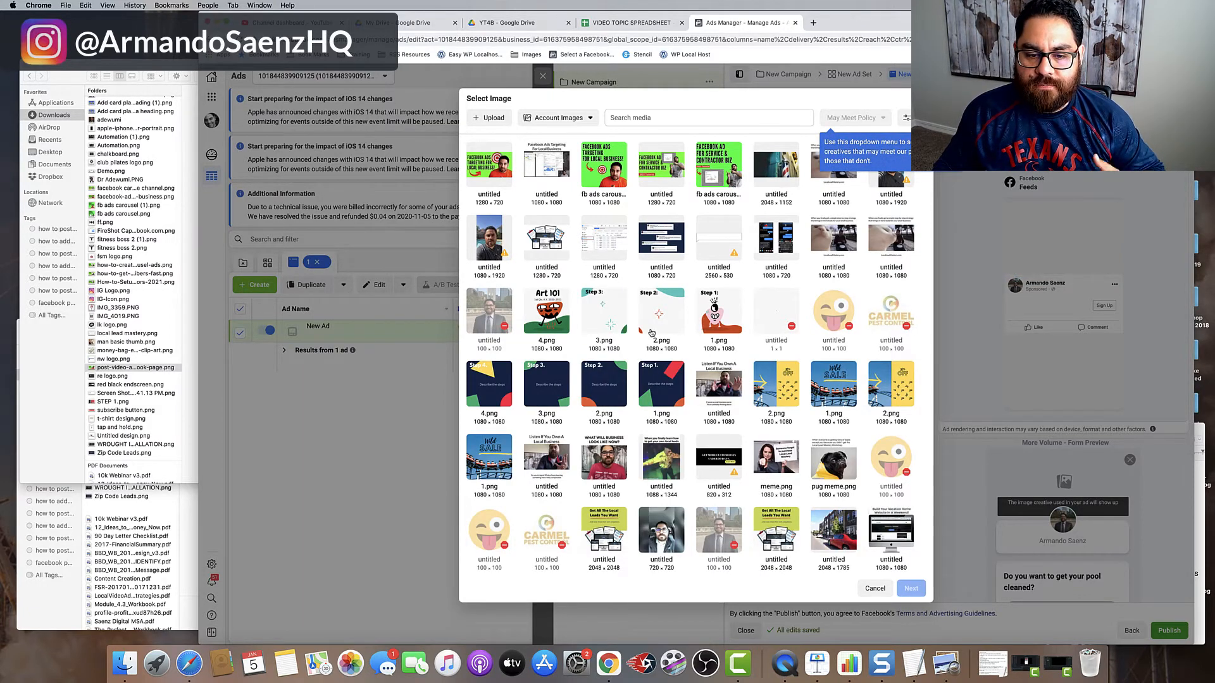
scroll(652, 333, "down", 5)
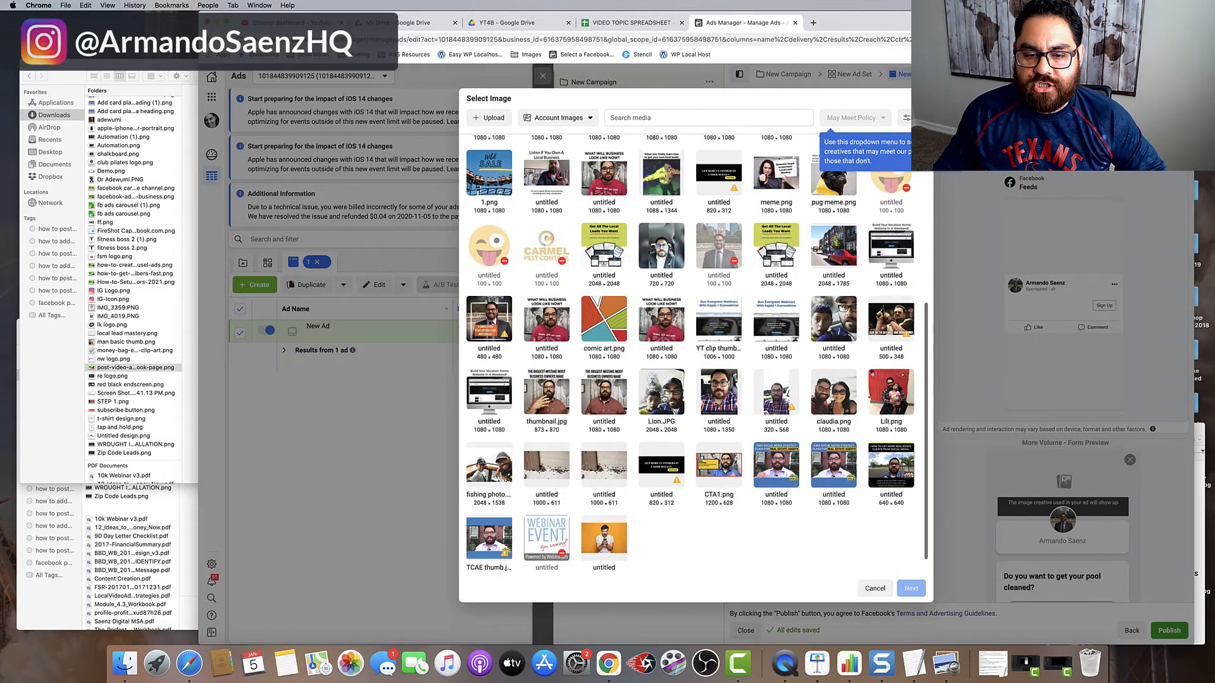
left_click(664, 398)
left_click(911, 589)
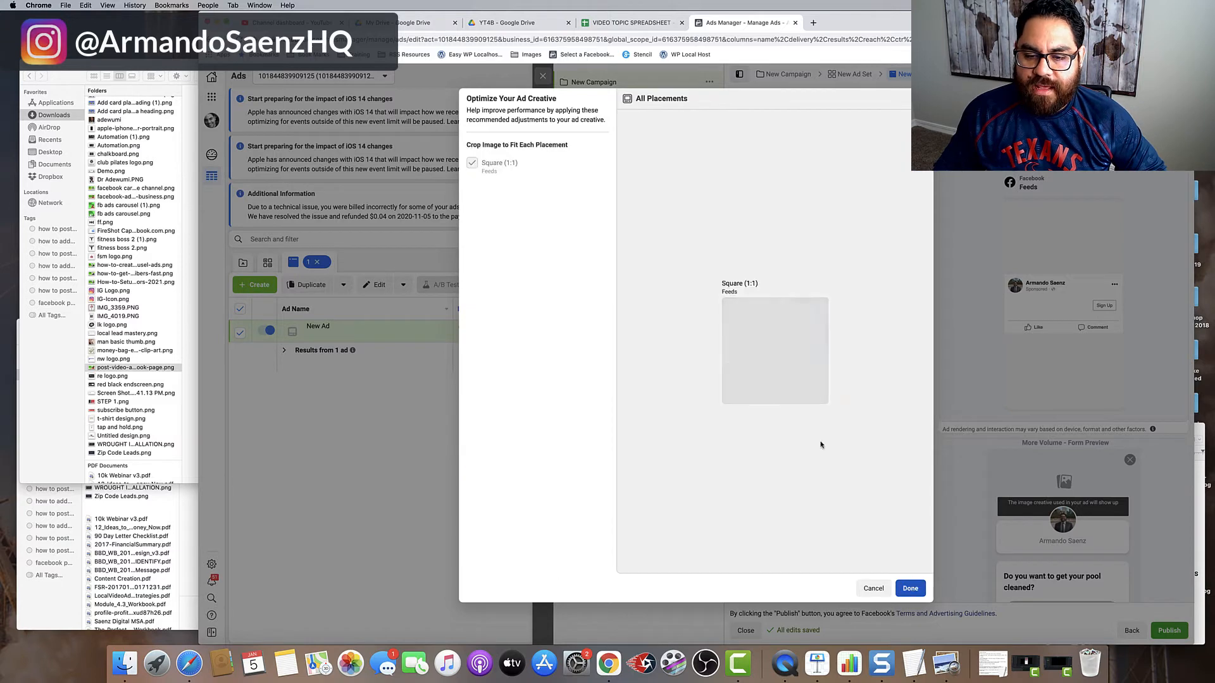
left_click(912, 589)
Step: Enter primary text with a personal introduction, inviting real estate agents to a new Facebook Ads masterclass through the free Facebook group, with an "Apply Here" prompt
scroll(872, 481, "down", 3)
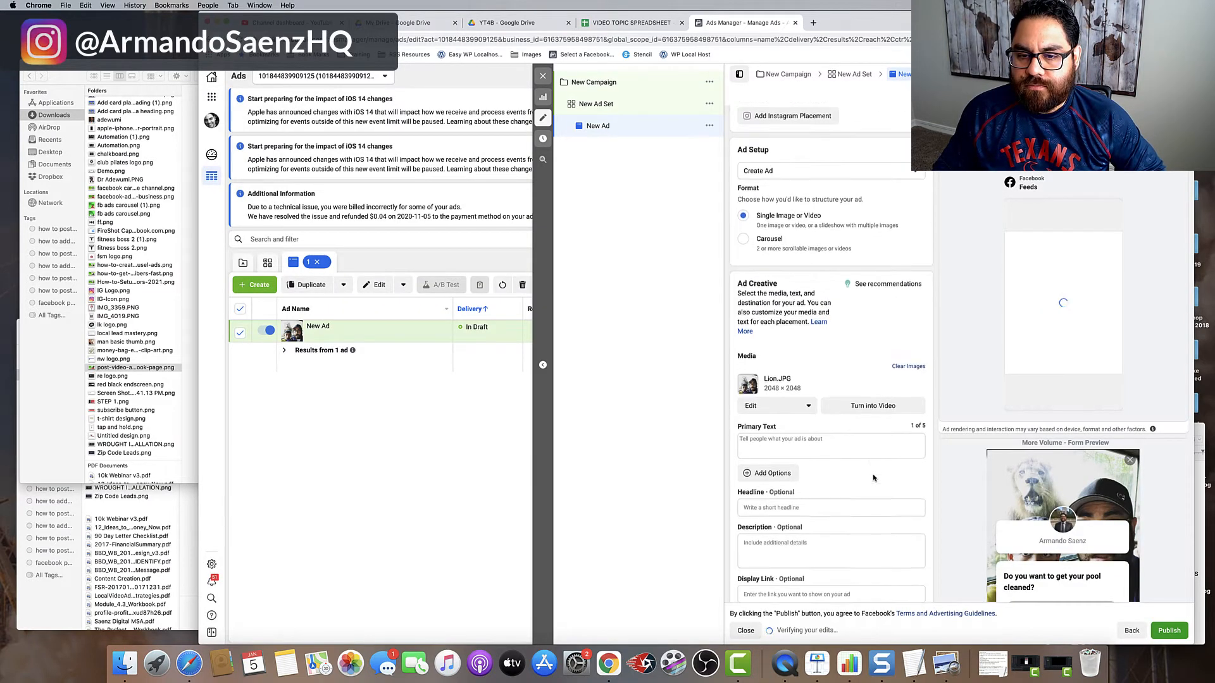
scroll(874, 477, "down", 4)
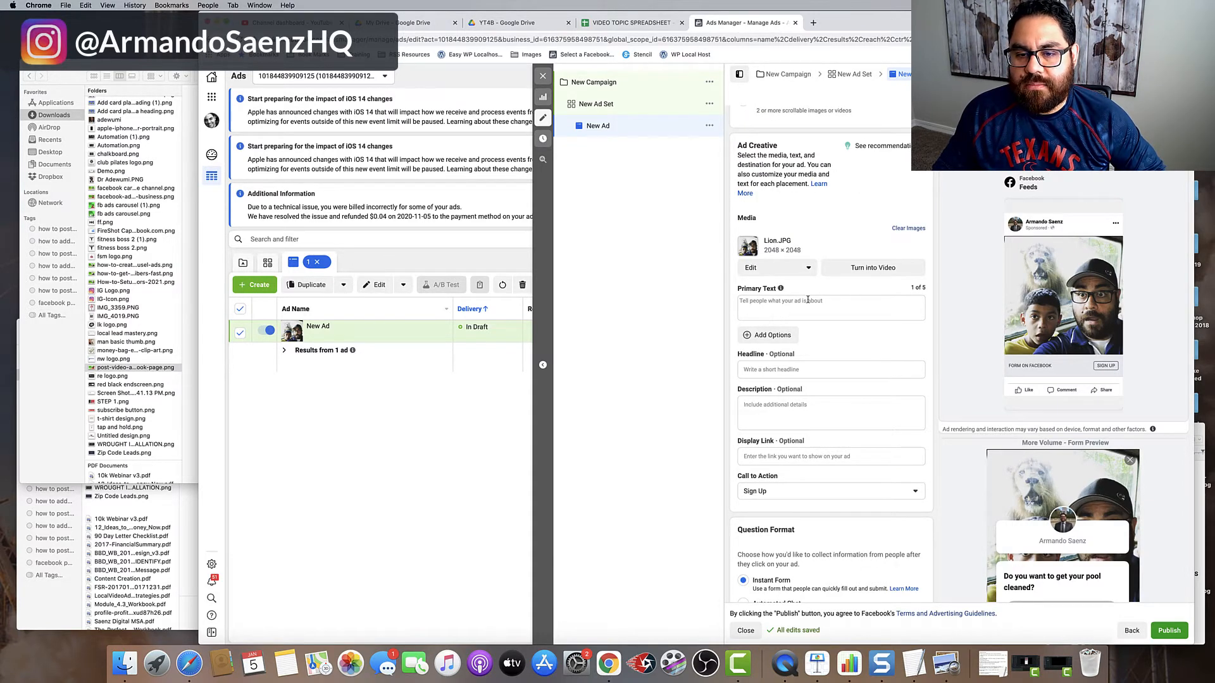
left_click(763, 307)
type("Hi my name is Armando!  I'm looking for real estate agents for a new masterclass I created on Facebook Ads. com join the free facebook group and get 100% free access to it.  This group is perfect if you're a real estate agent that could use more customers.  Apply Here 👇(Click on Apply!)")
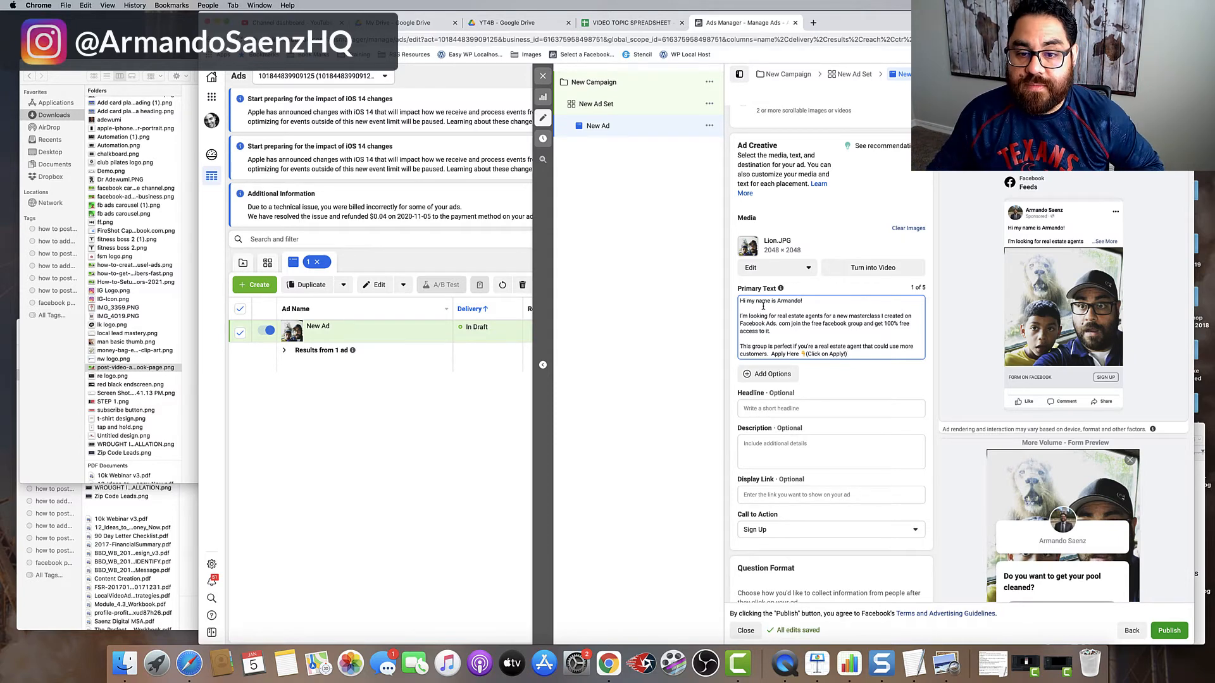
Step: Set the ad headline to "Join the BEST real estate group today!"
left_click(791, 409)
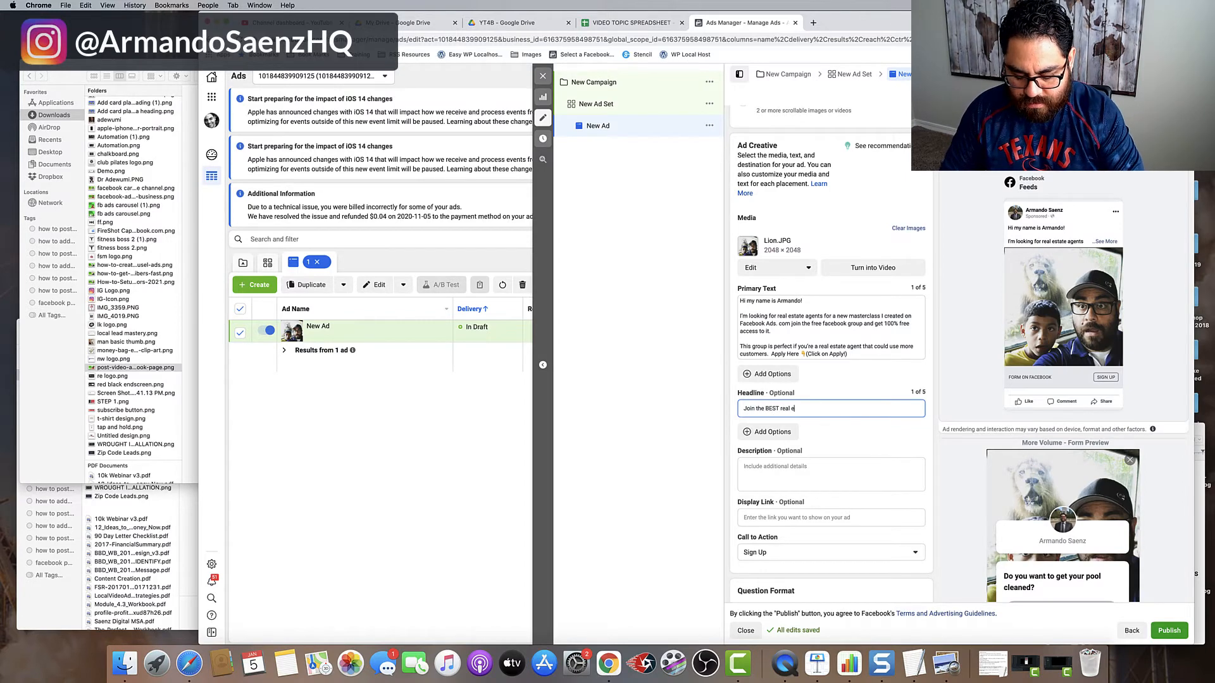
type("Join the BEST real estate group")
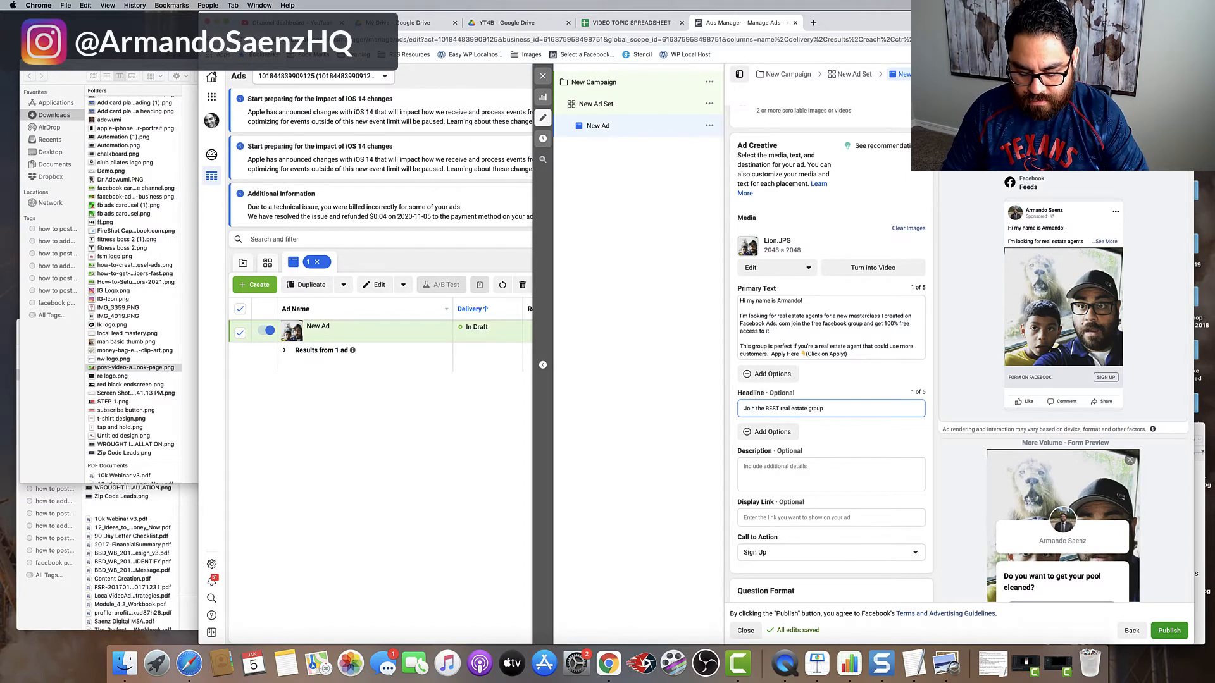
type(" today!")
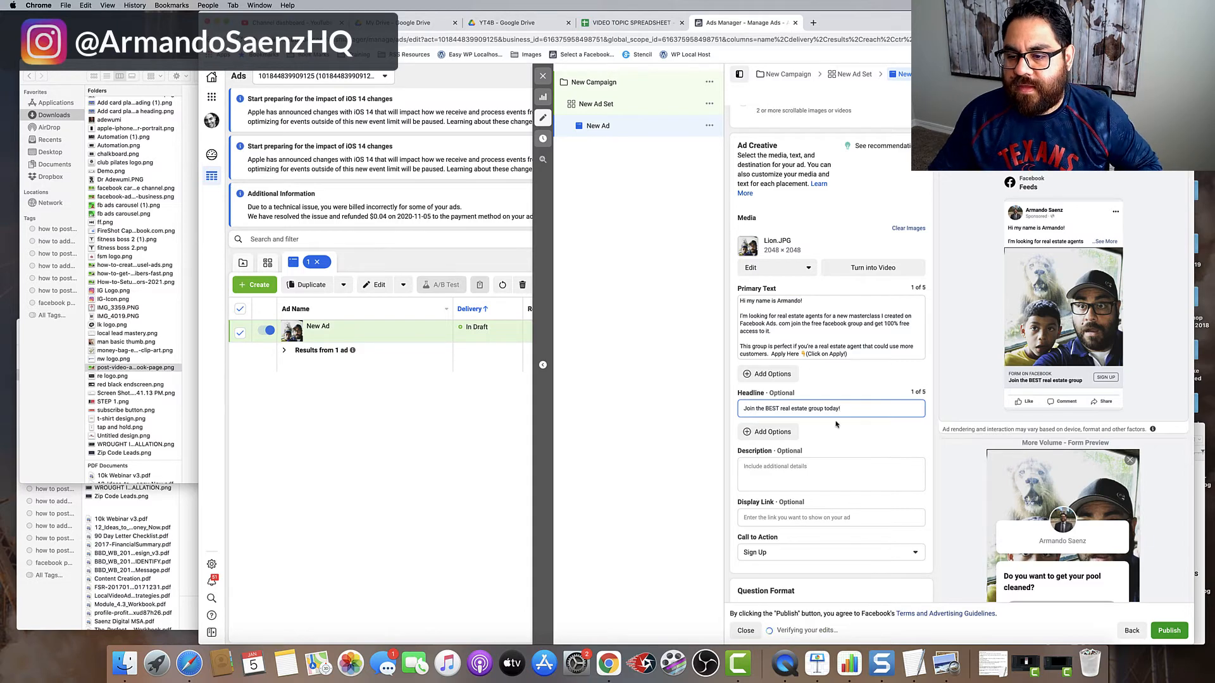
Step: Set the ad's call to action to Apply Now
scroll(841, 424, "down", 1)
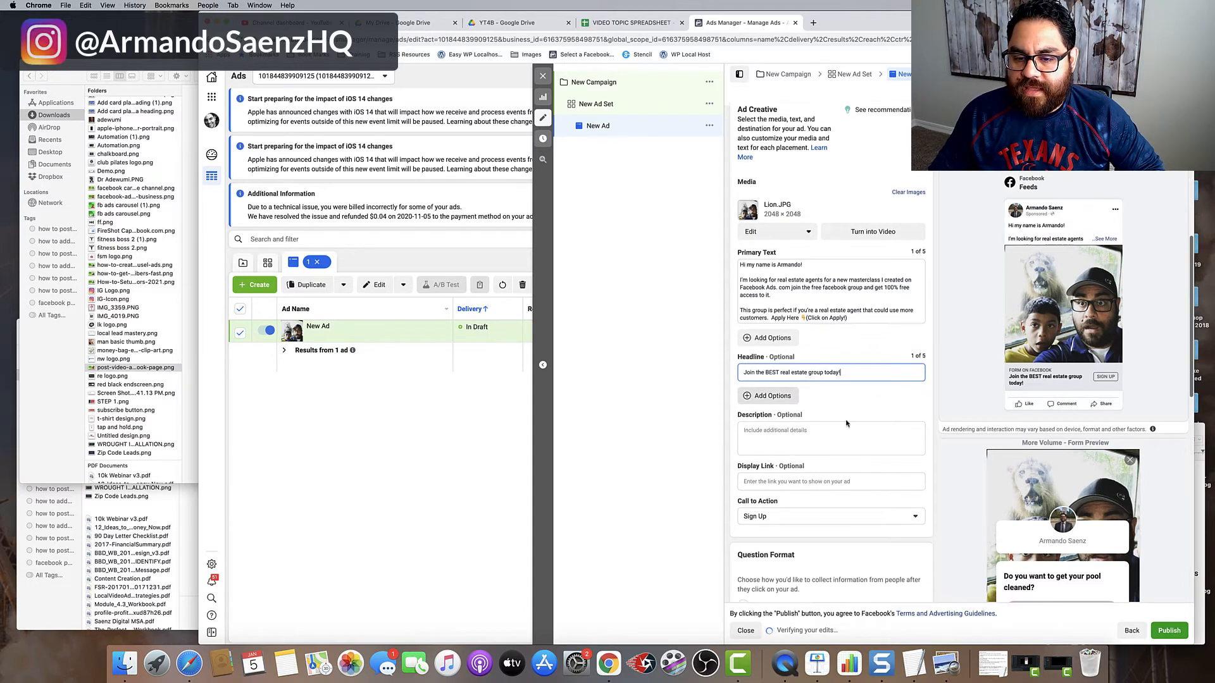
scroll(847, 424, "down", 3)
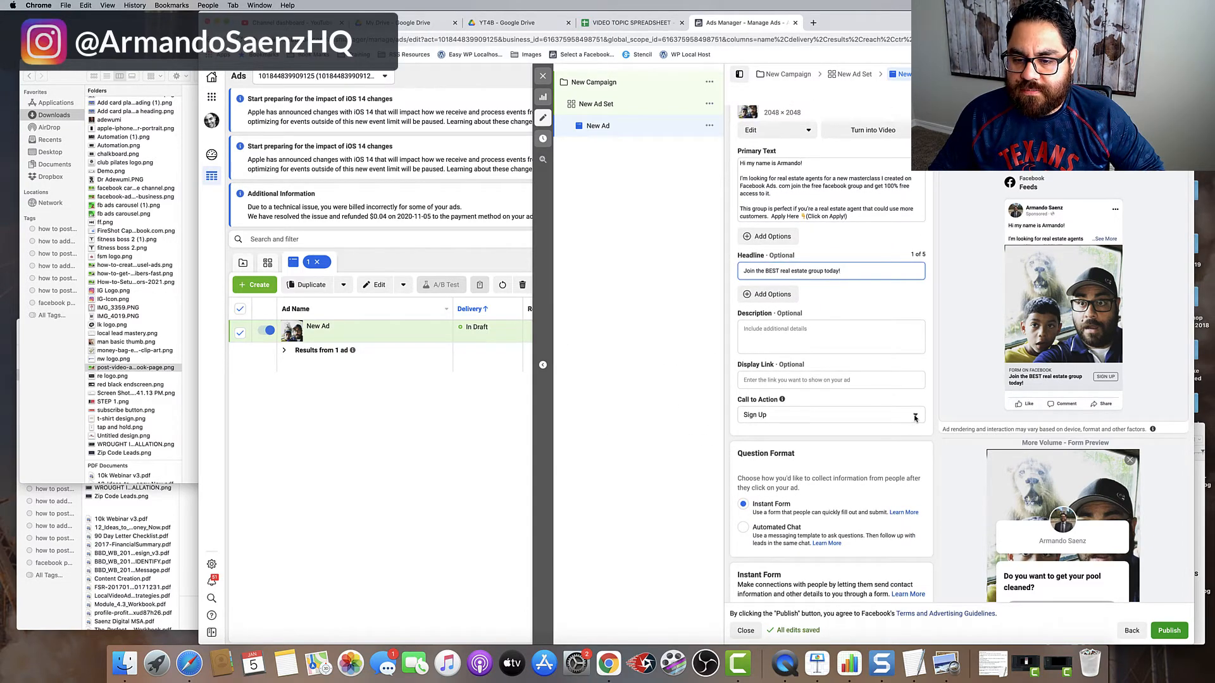
left_click(915, 415)
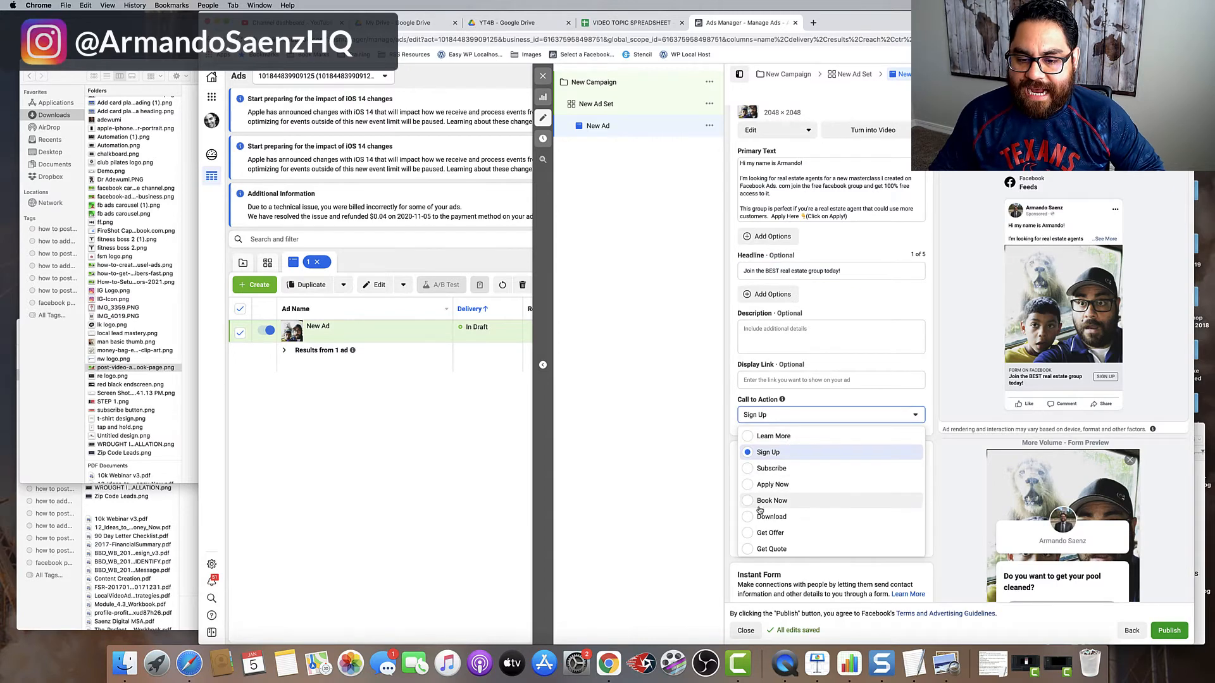
left_click(751, 485)
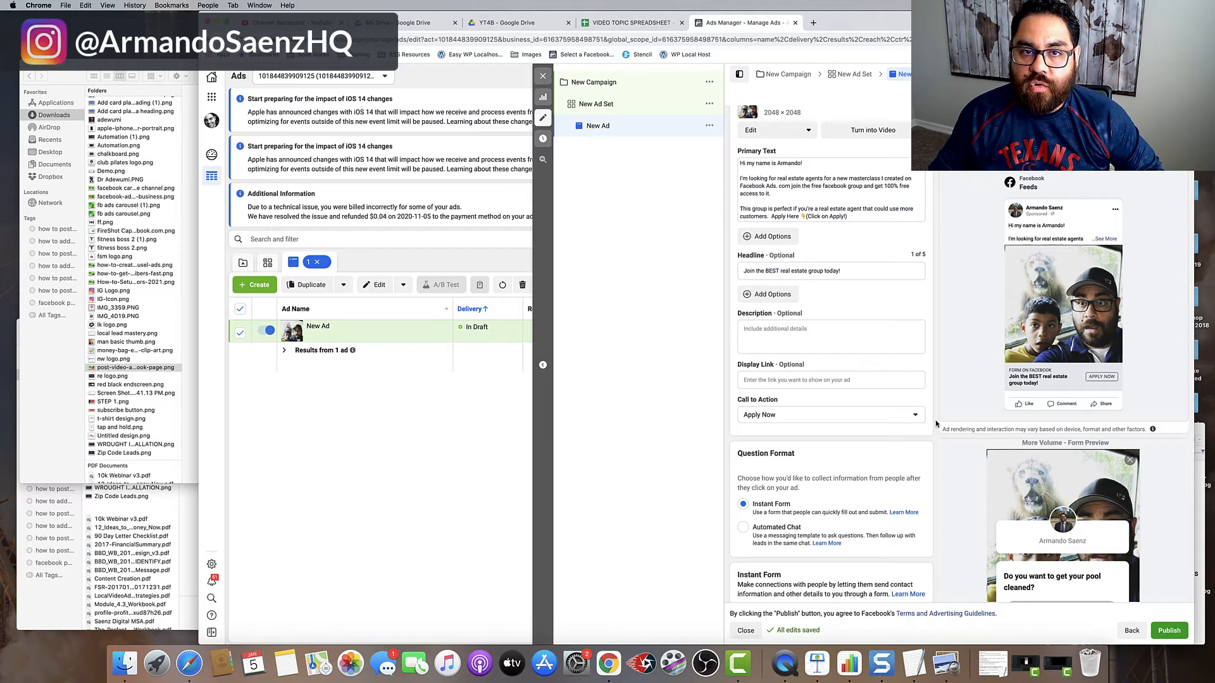
Step: Start a new instant form for the ad and name it "group v1"
scroll(936, 424, "down", 5)
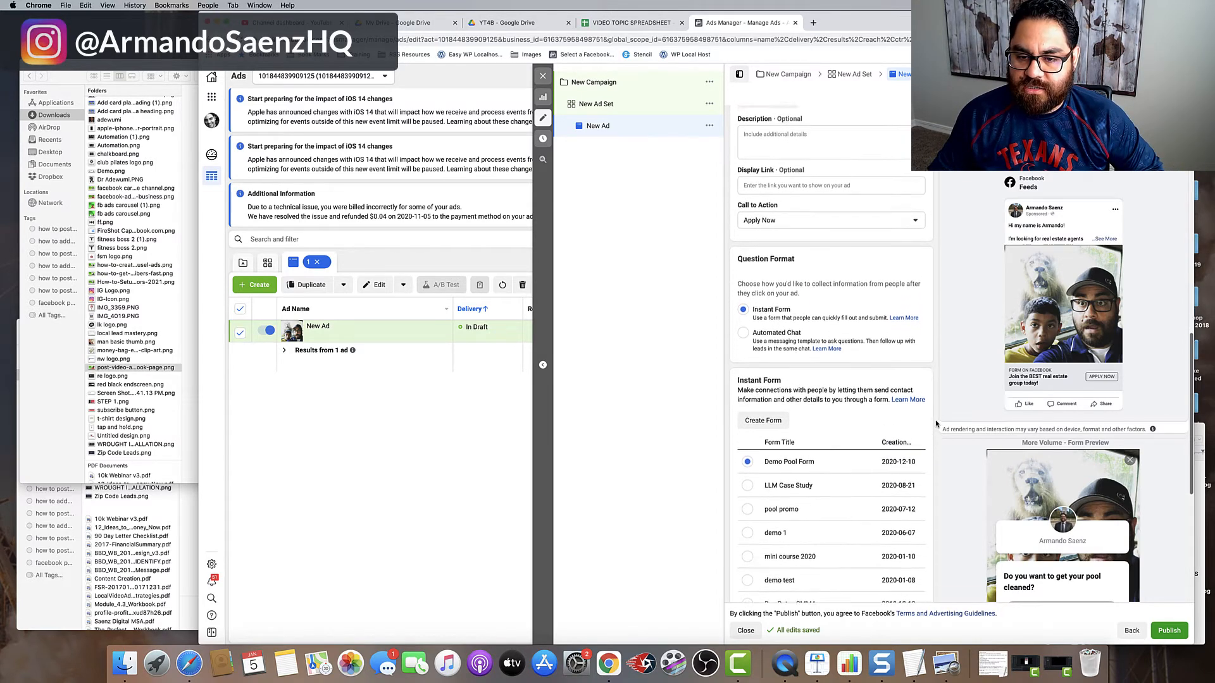
scroll(936, 424, "down", 1)
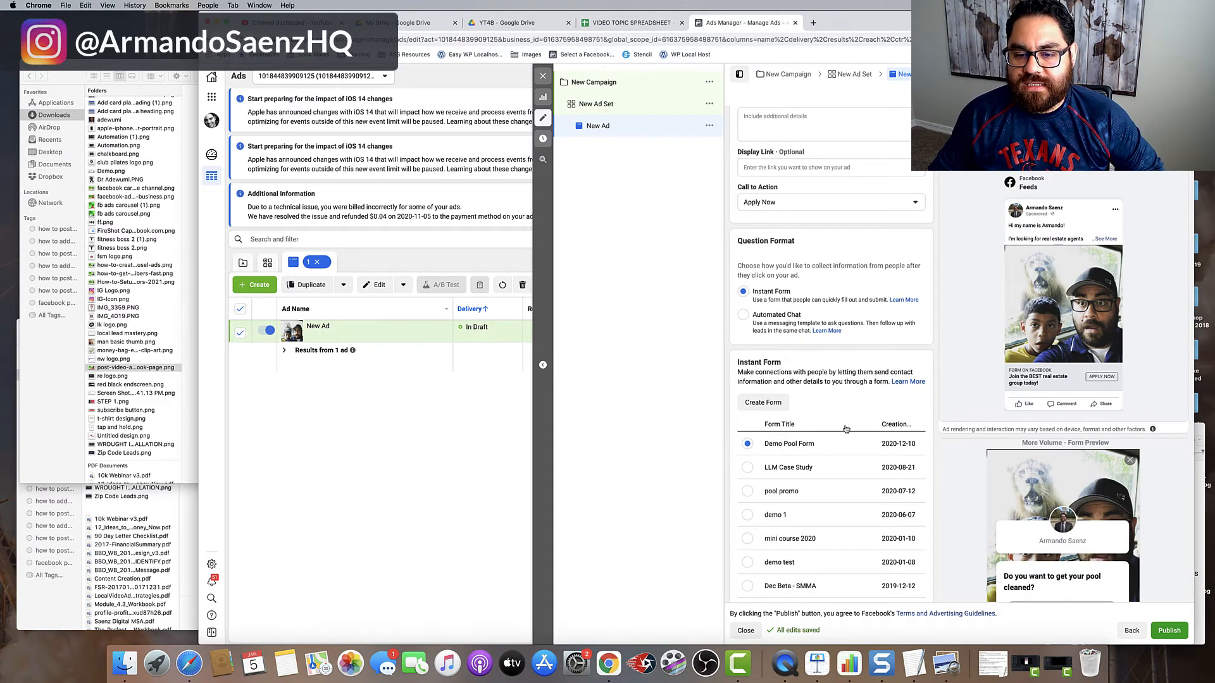
left_click(760, 404)
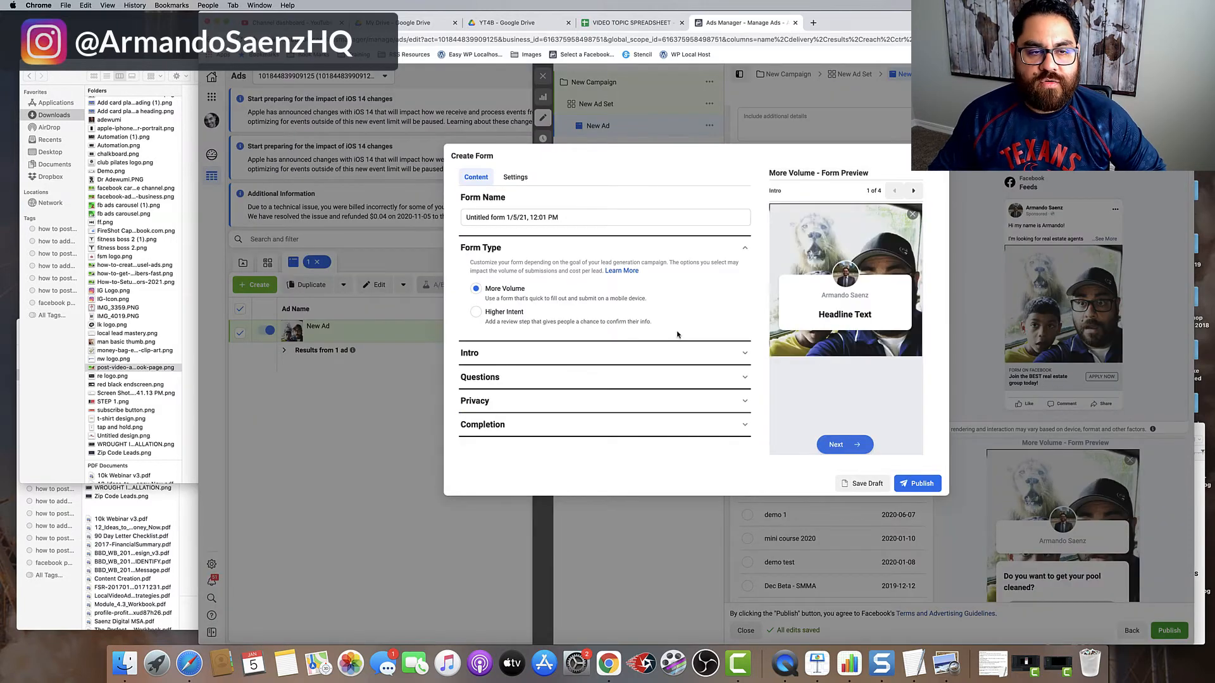
left_click_drag(571, 218, 427, 217)
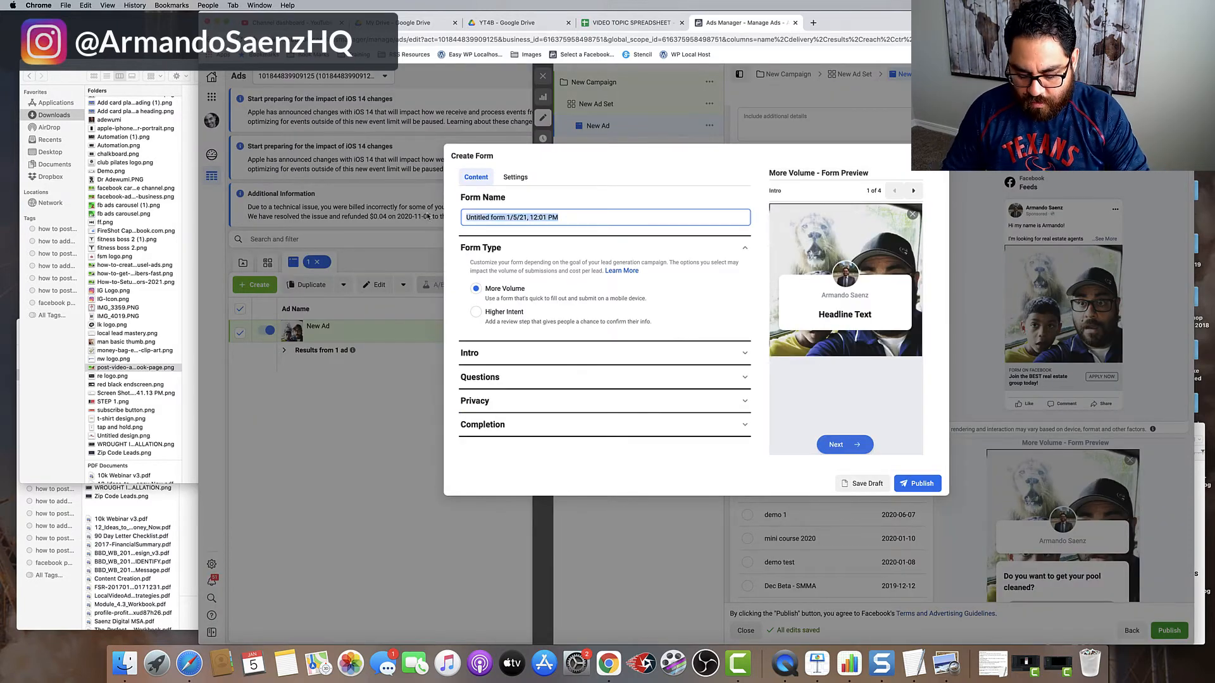
type("group")
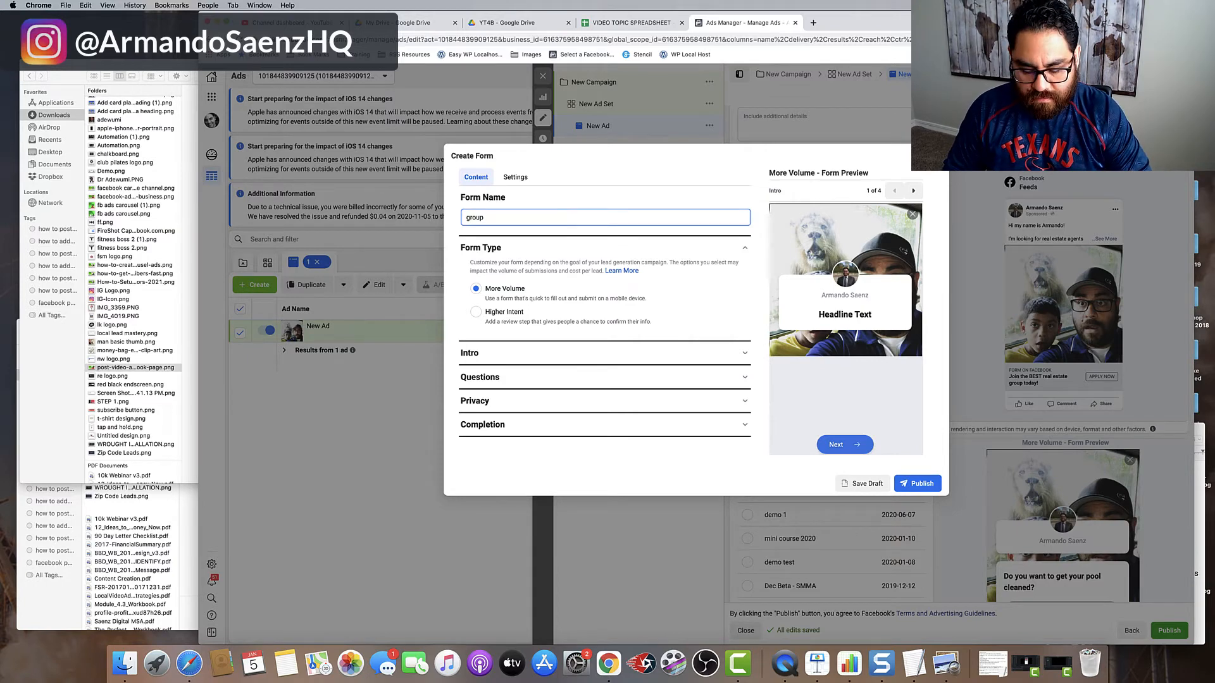
type(" v1")
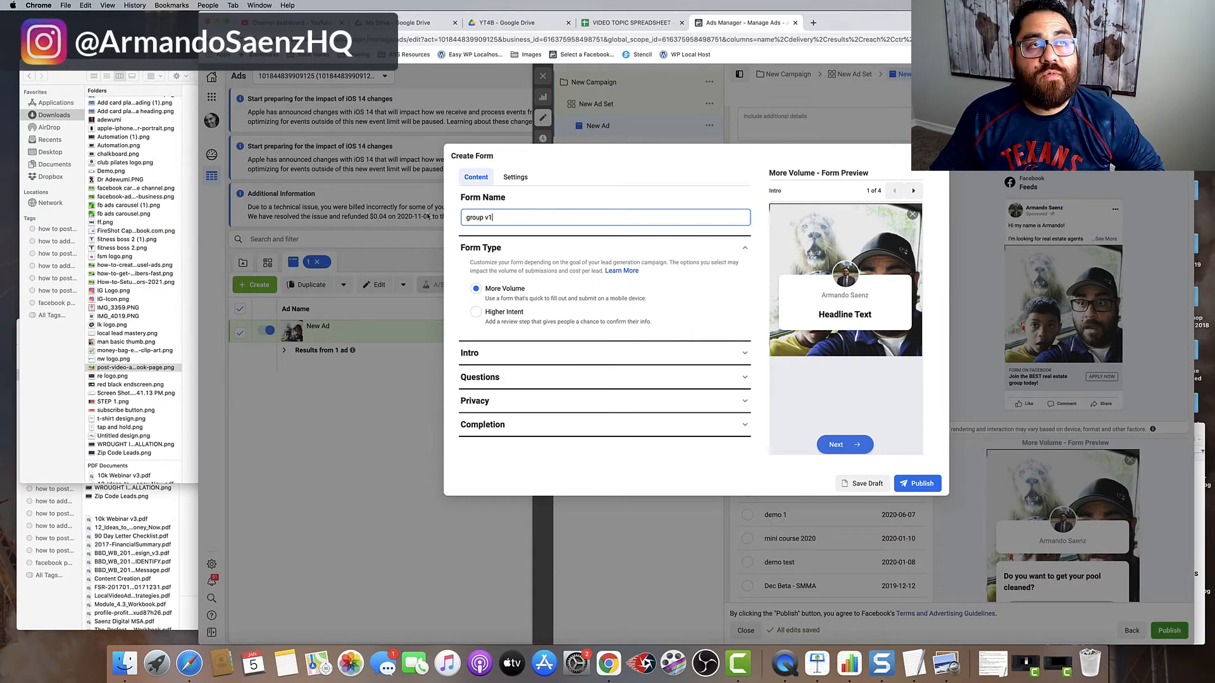
Step: Set the new form's sharing to Open and return to its content
left_click(515, 177)
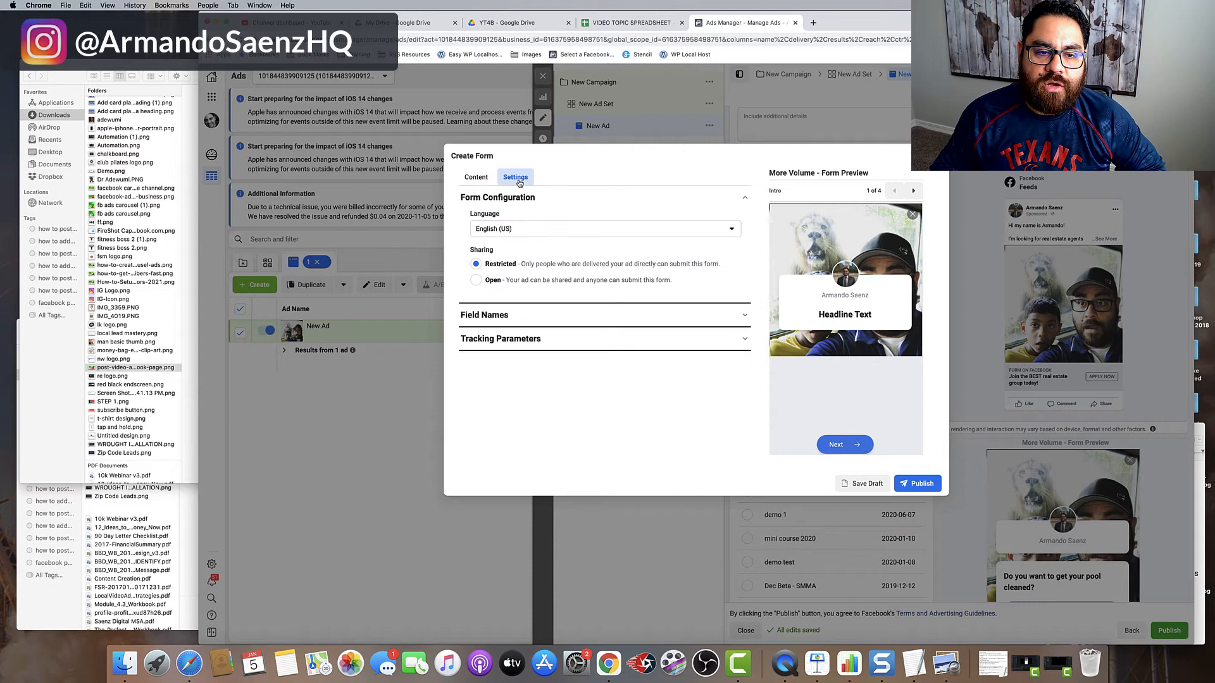
left_click(486, 281)
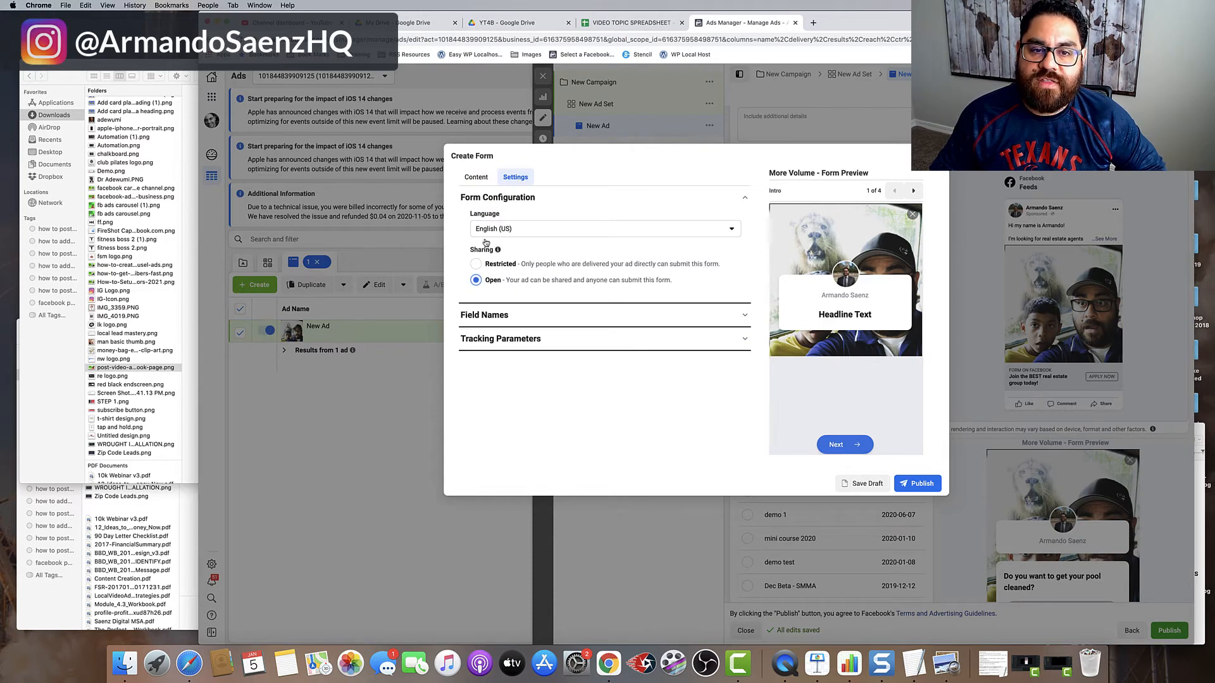
left_click(476, 177)
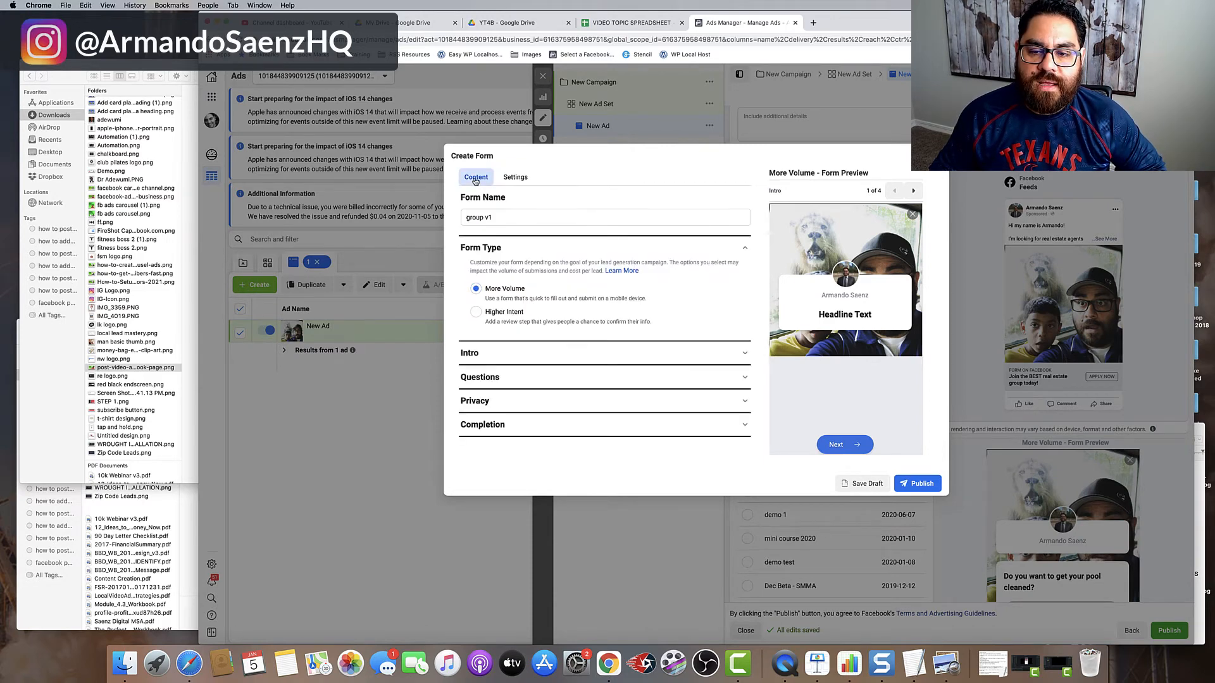
Step: Review the new form's intro background image and greeting options, and discard the unfinished form
left_click(576, 355)
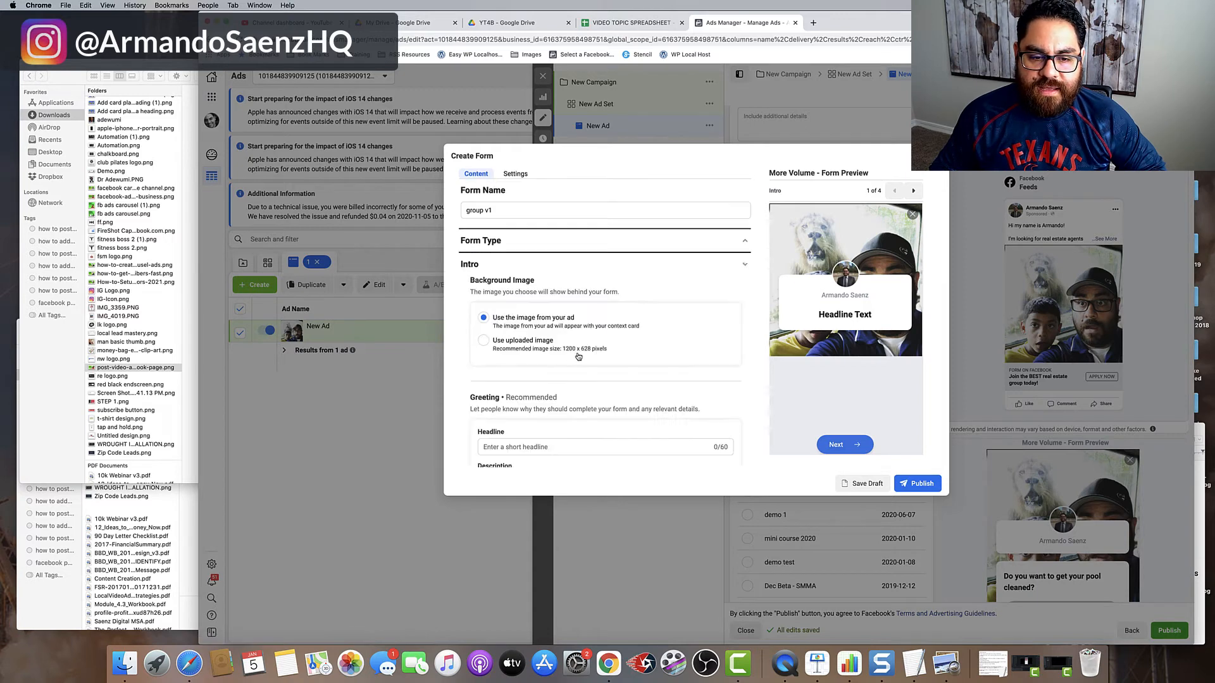
scroll(656, 394, "down", 6)
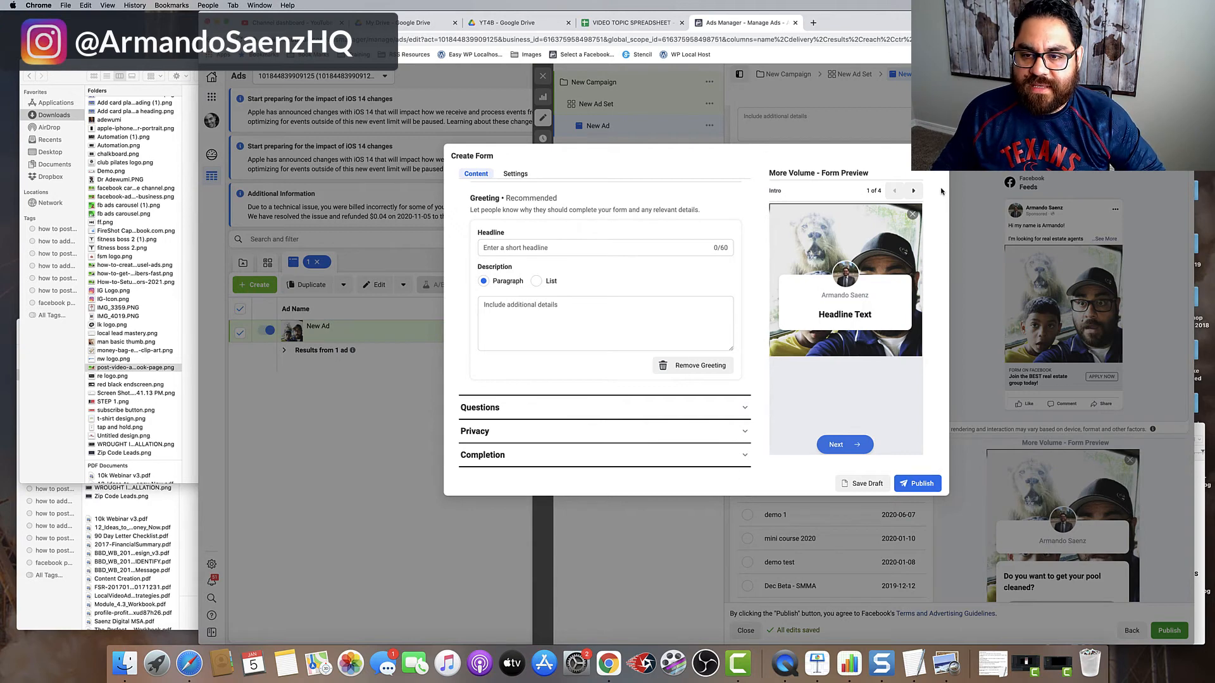
left_click(933, 156)
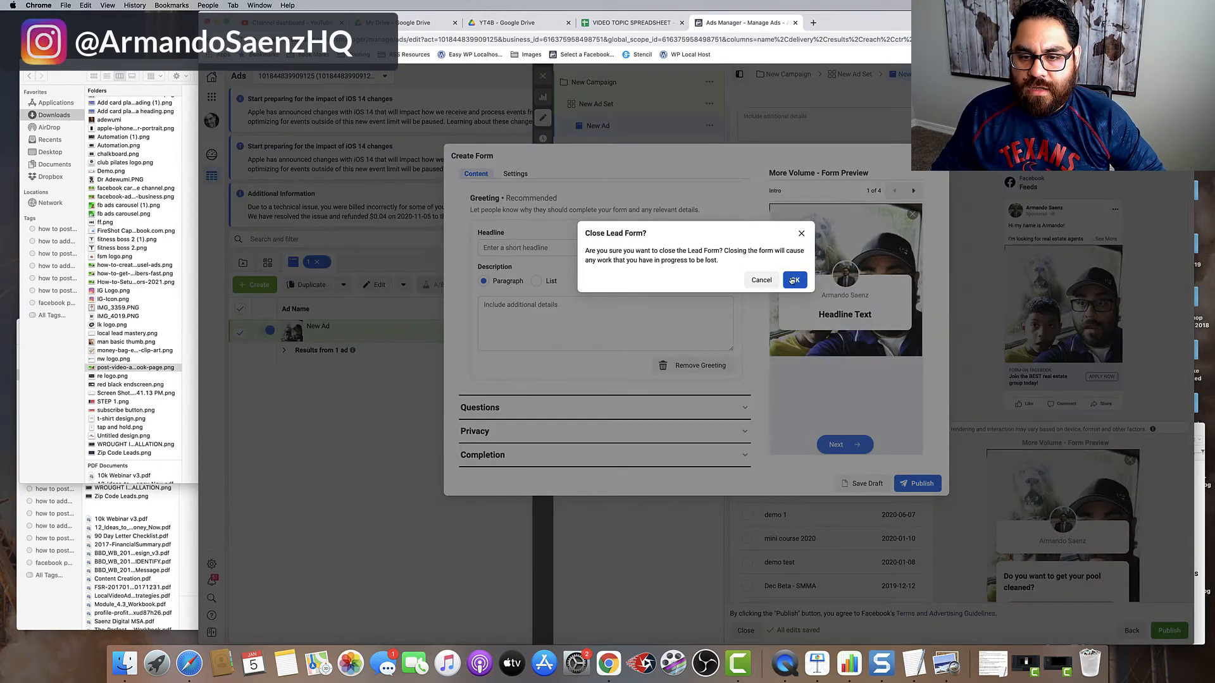
left_click(793, 281)
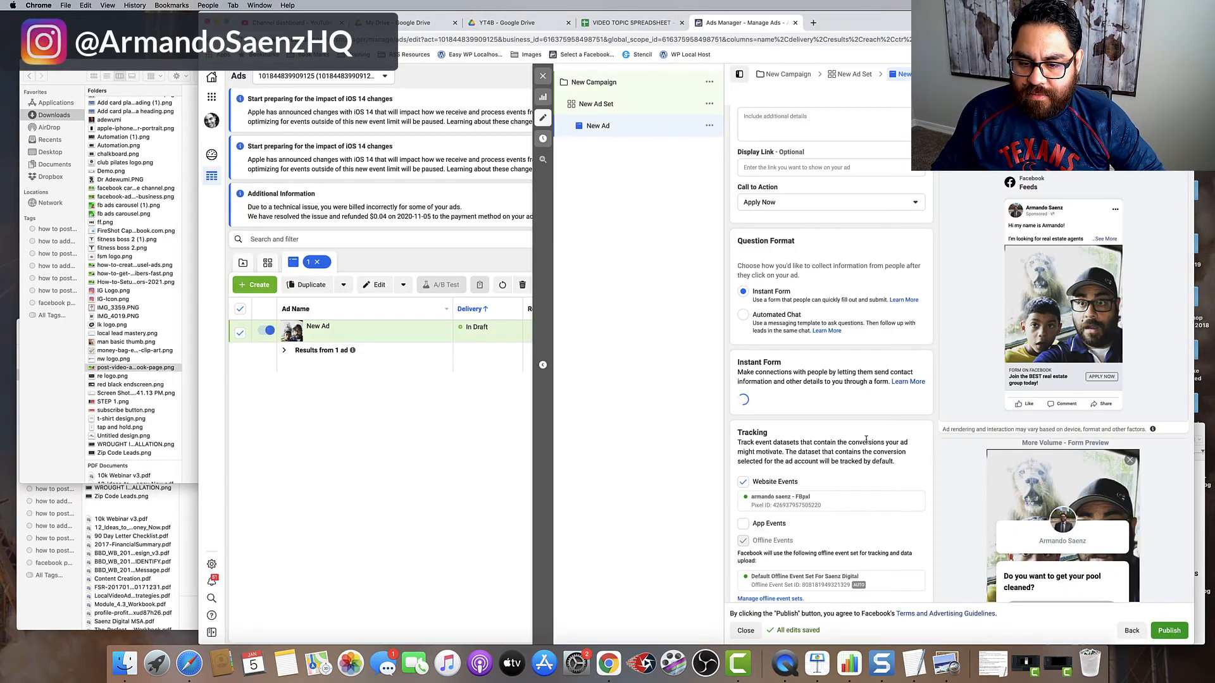
Step: Select the existing instant form "Dec Beta - SMMA" for the ad
scroll(866, 439, "down", 2)
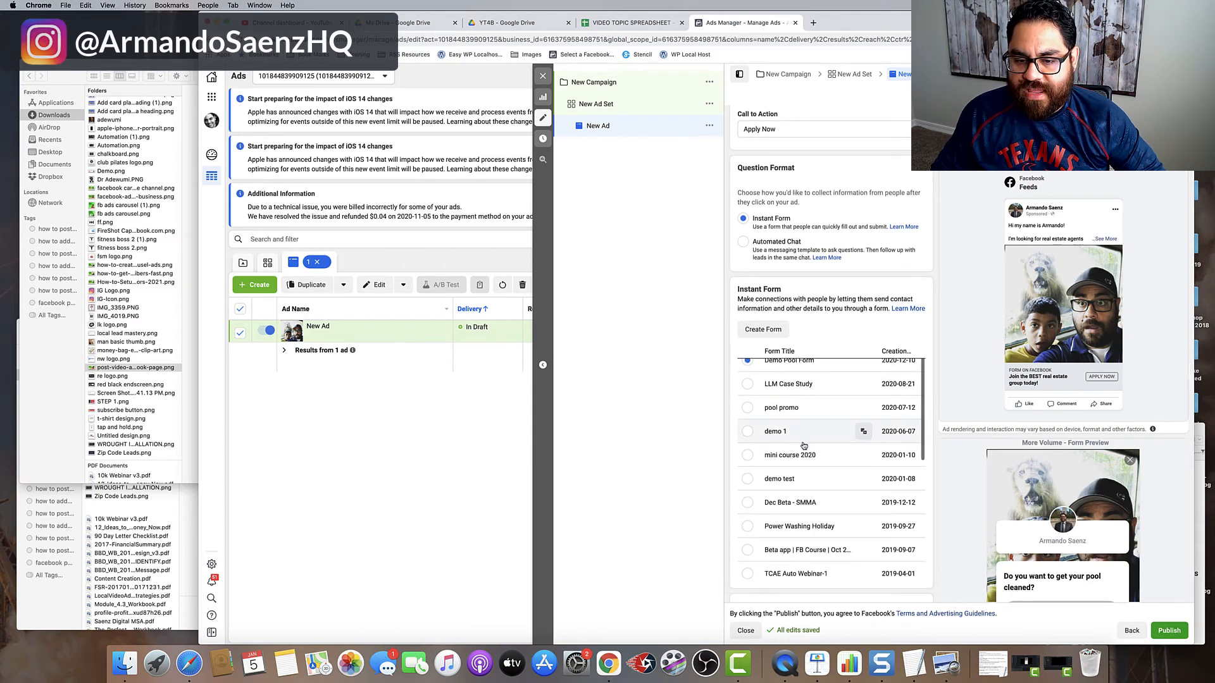
scroll(775, 483, "down", 1)
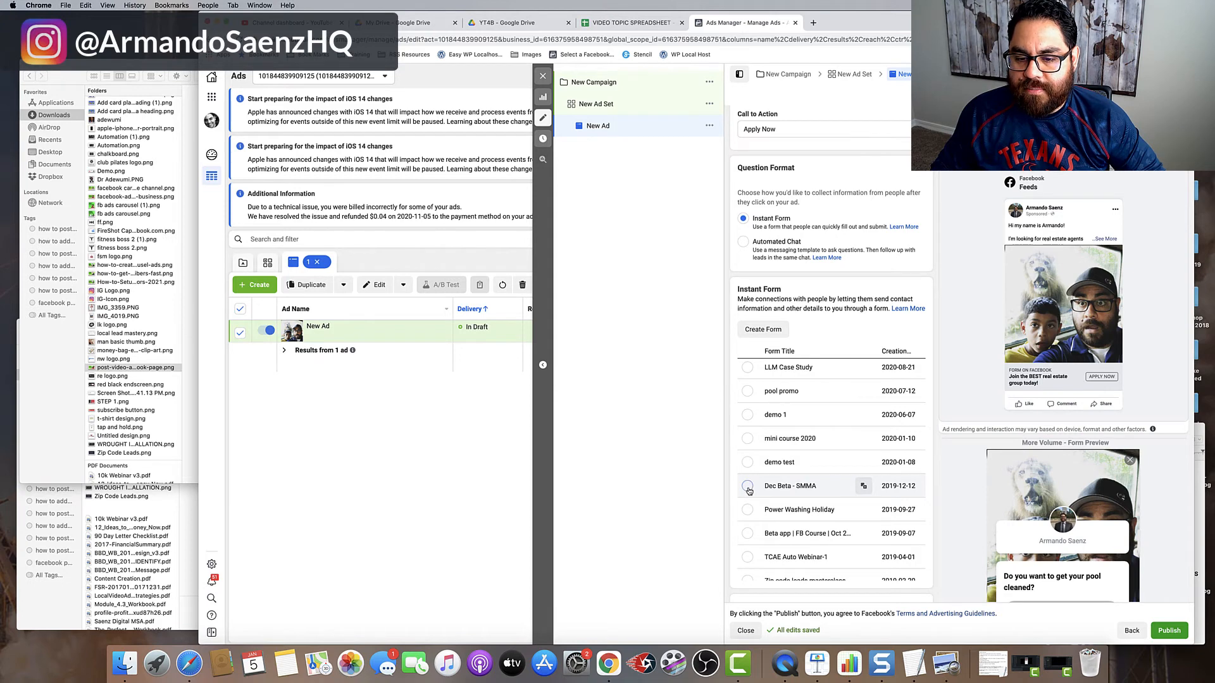
left_click(747, 486)
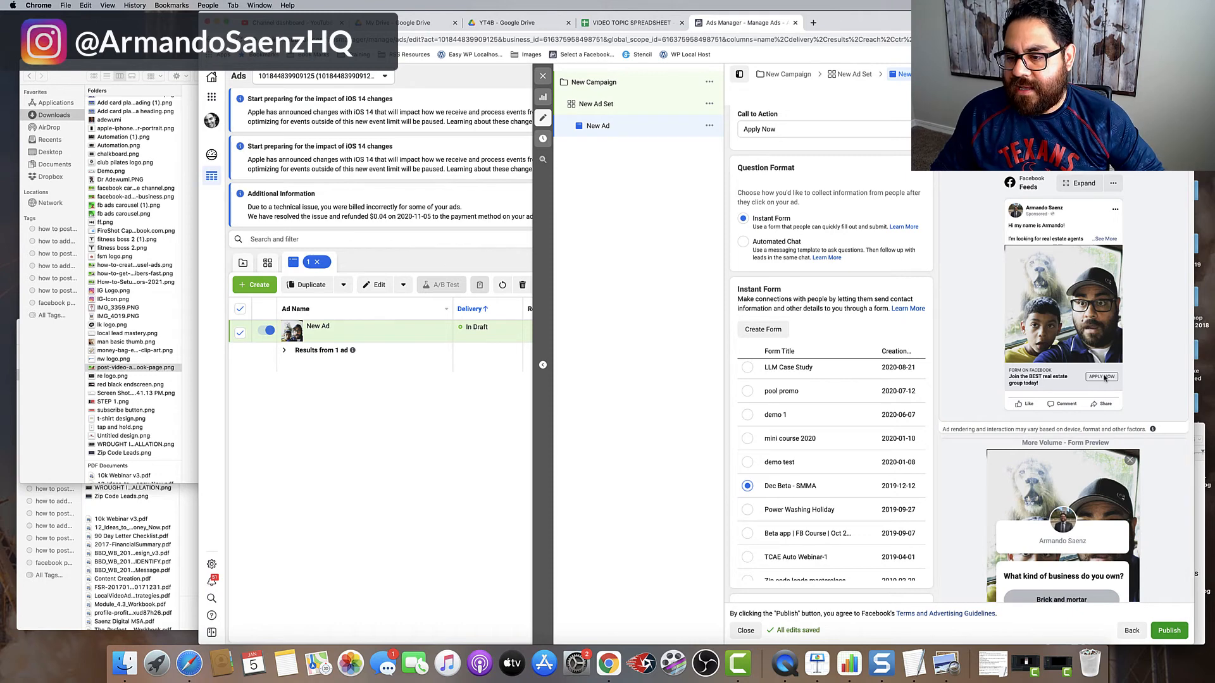
Step: Examine the selected form's preview, from the custom questions and contact information through to the final message for leads
scroll(973, 462, "down", 5)
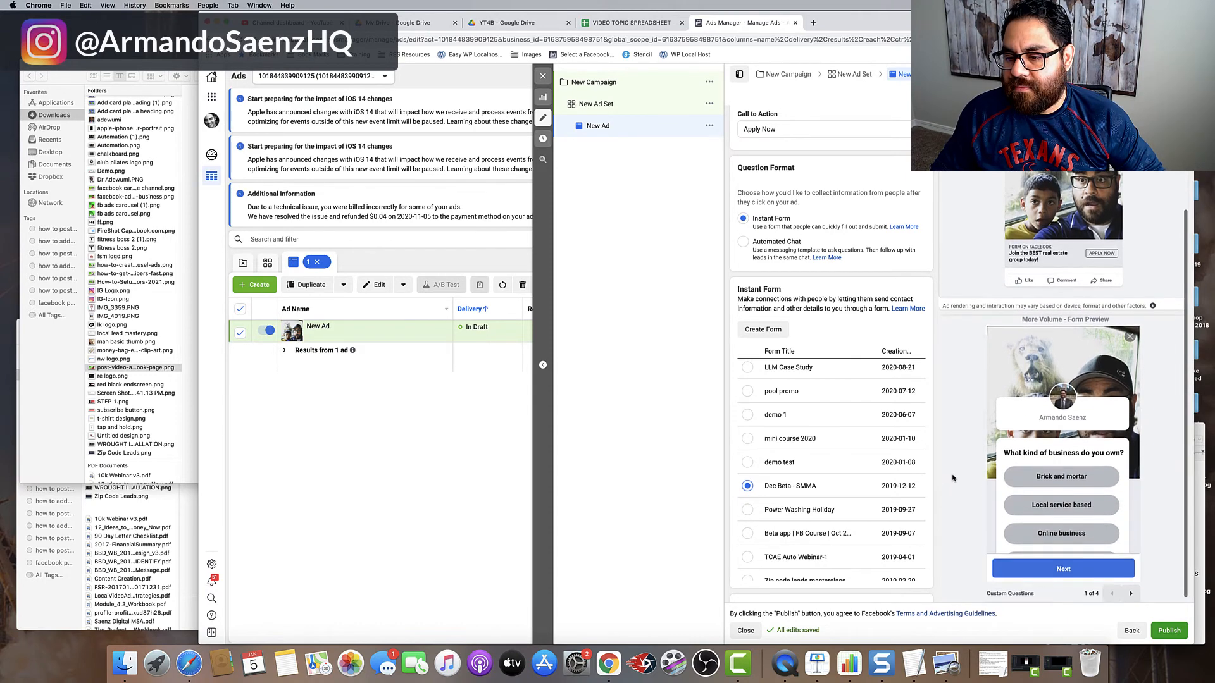
scroll(1037, 449, "down", 2)
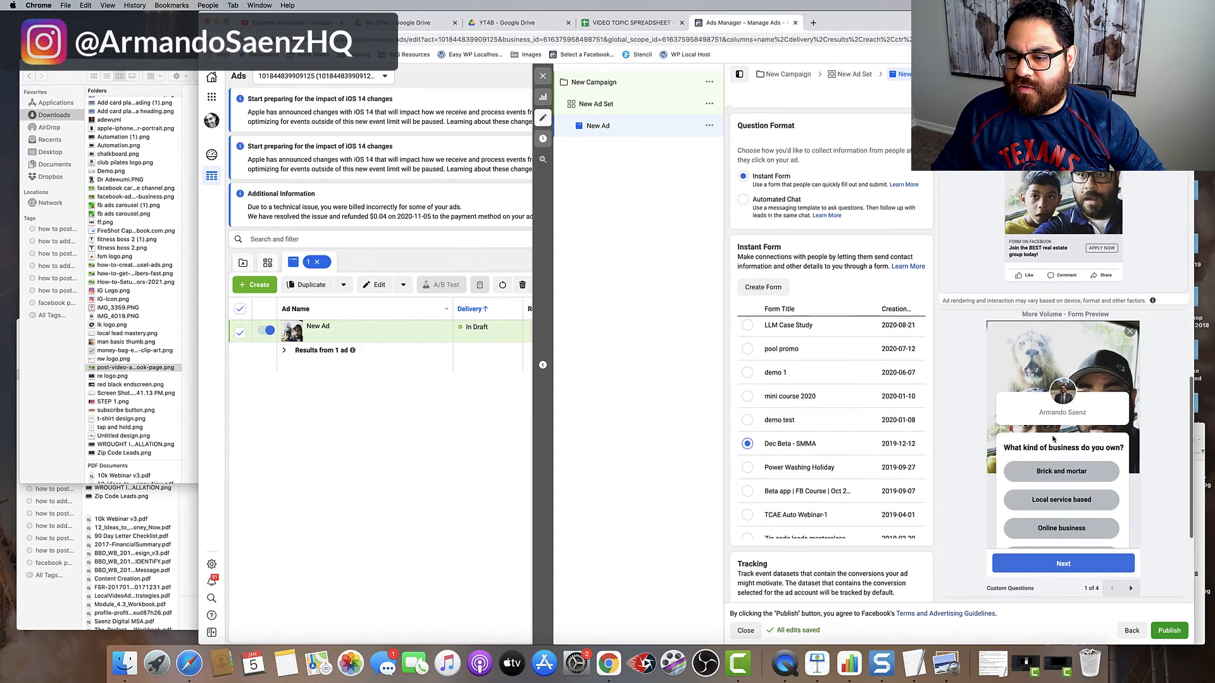
scroll(1040, 449, "down", 2)
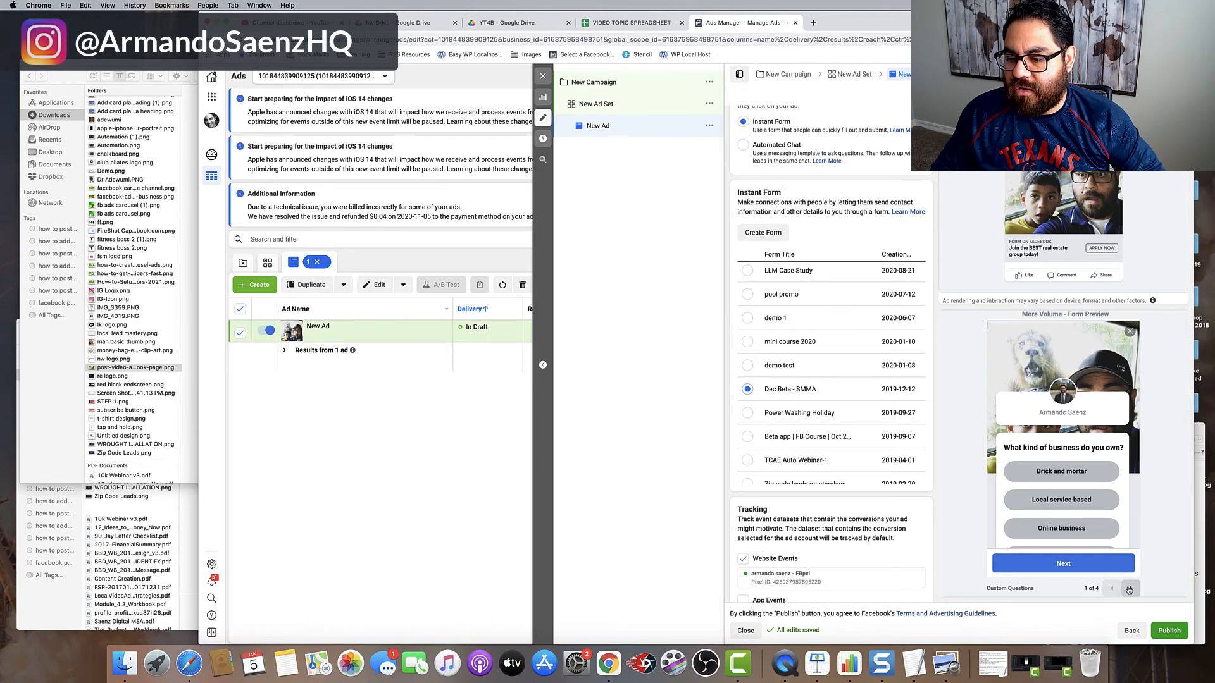
left_click(1131, 589)
scroll(1096, 518, "down", 5)
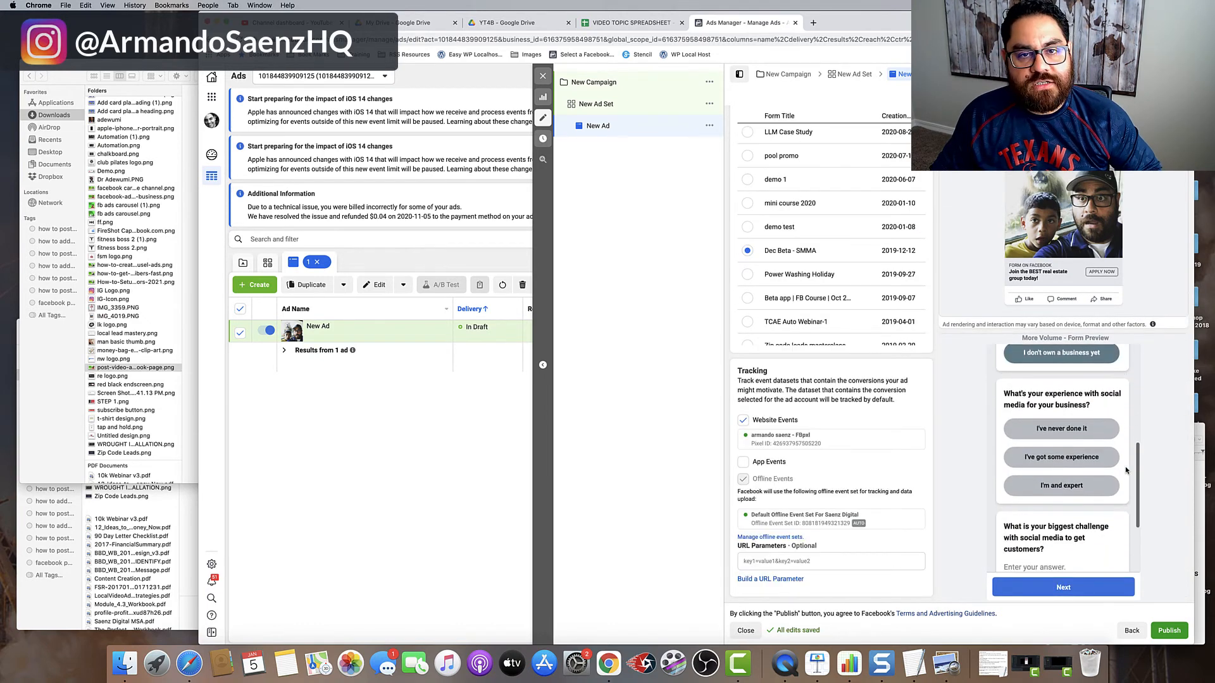
scroll(1125, 469, "down", 2)
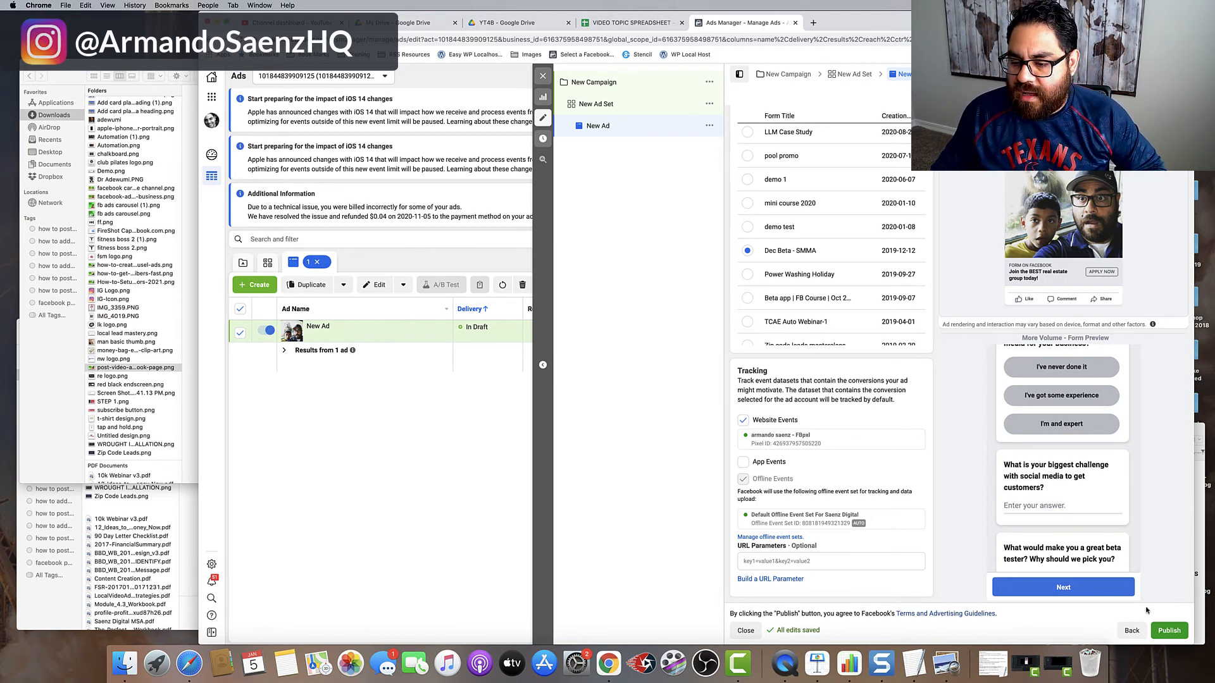
scroll(1089, 590, "down", 1)
left_click(1131, 588)
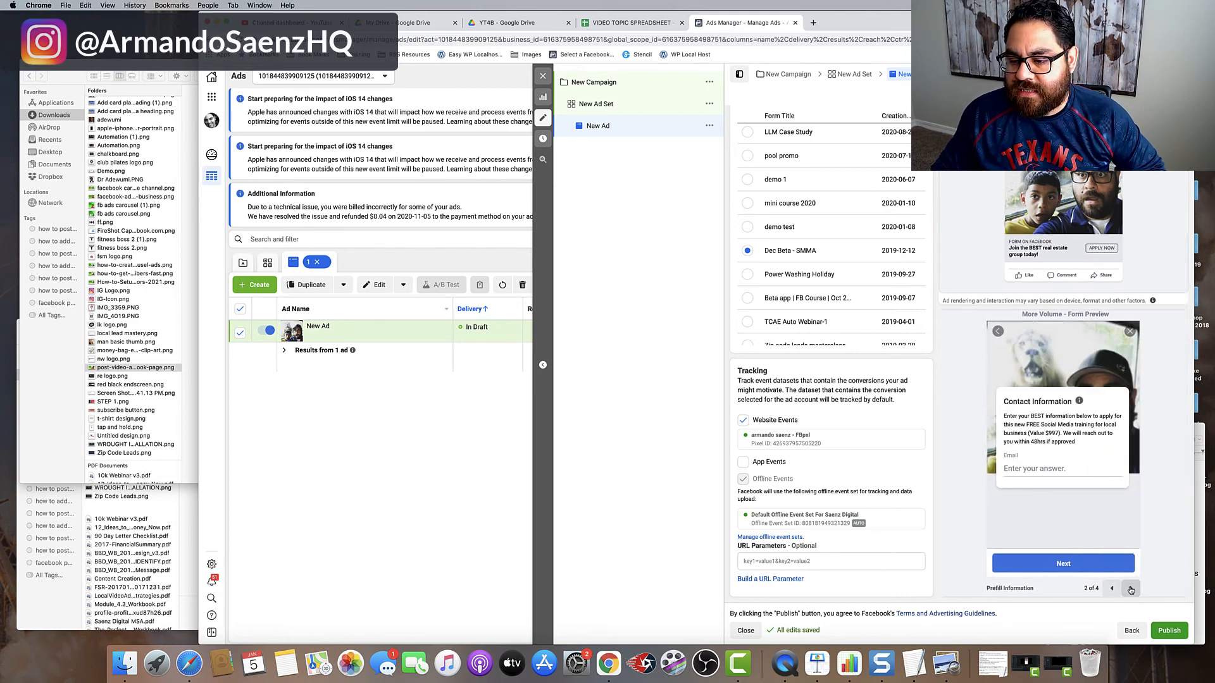
left_click(1131, 588)
left_click(1131, 588)
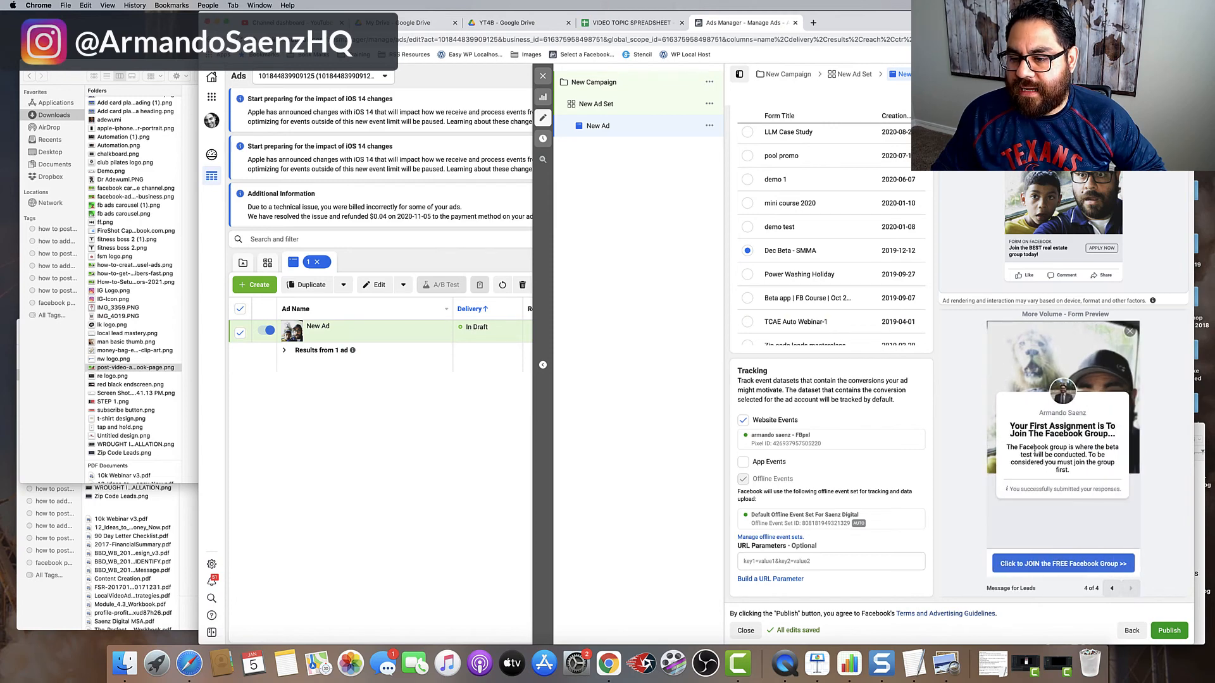